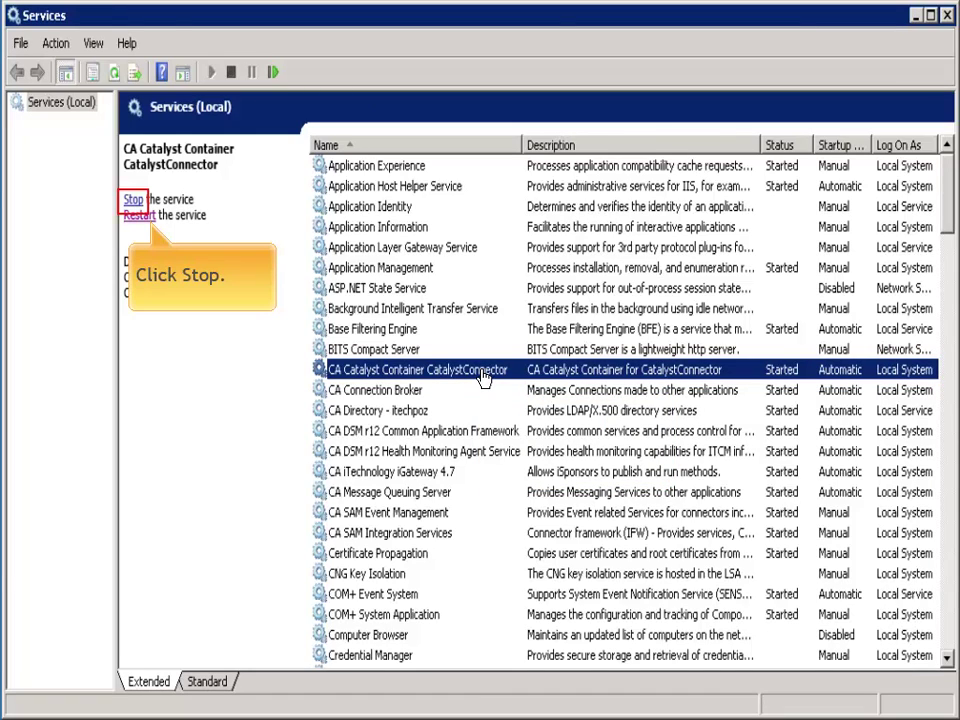
- Stop the CA Catalyst Container CatalystConnector service from the Services console
left_click(133, 201)
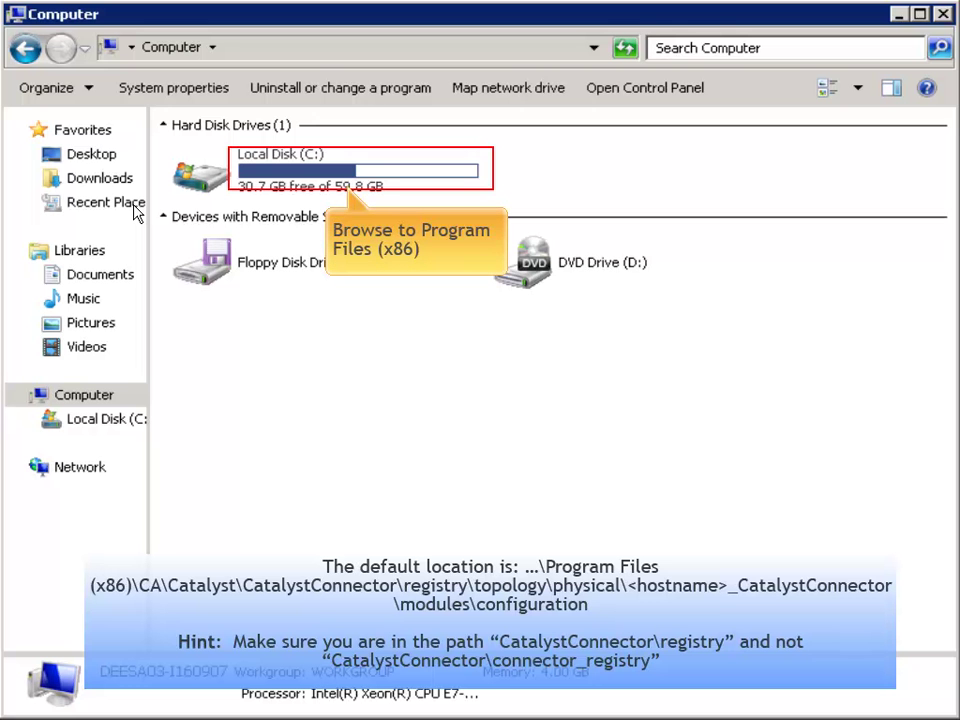
- Browse from C: through Program Files (x86)\CA\Catalyst\CatalystConnector into its registry folder
double_click(275, 172)
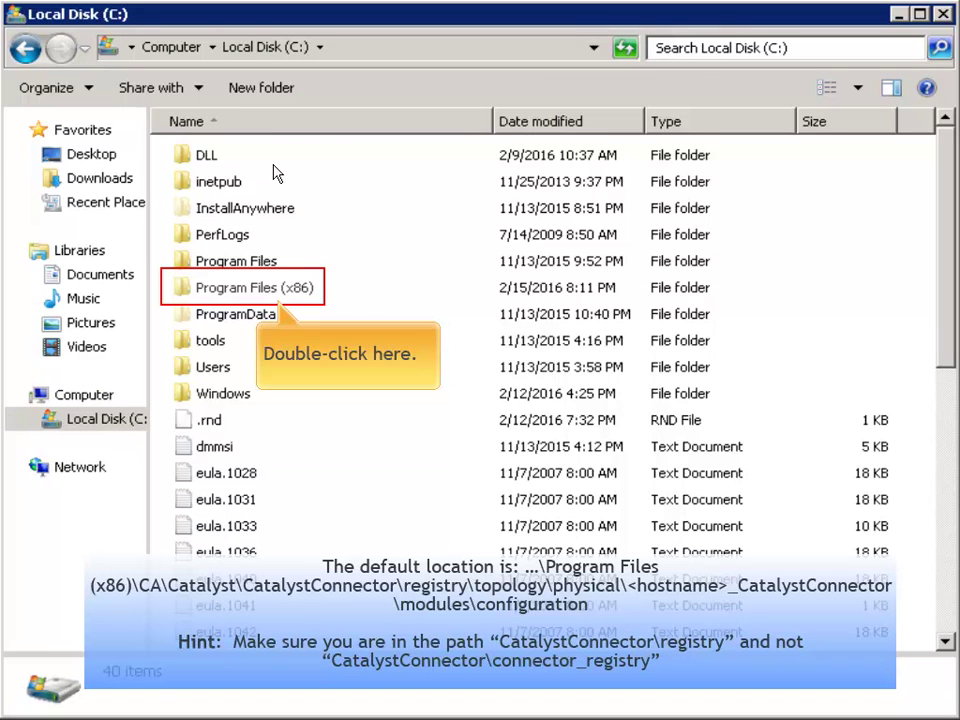
double_click(186, 287)
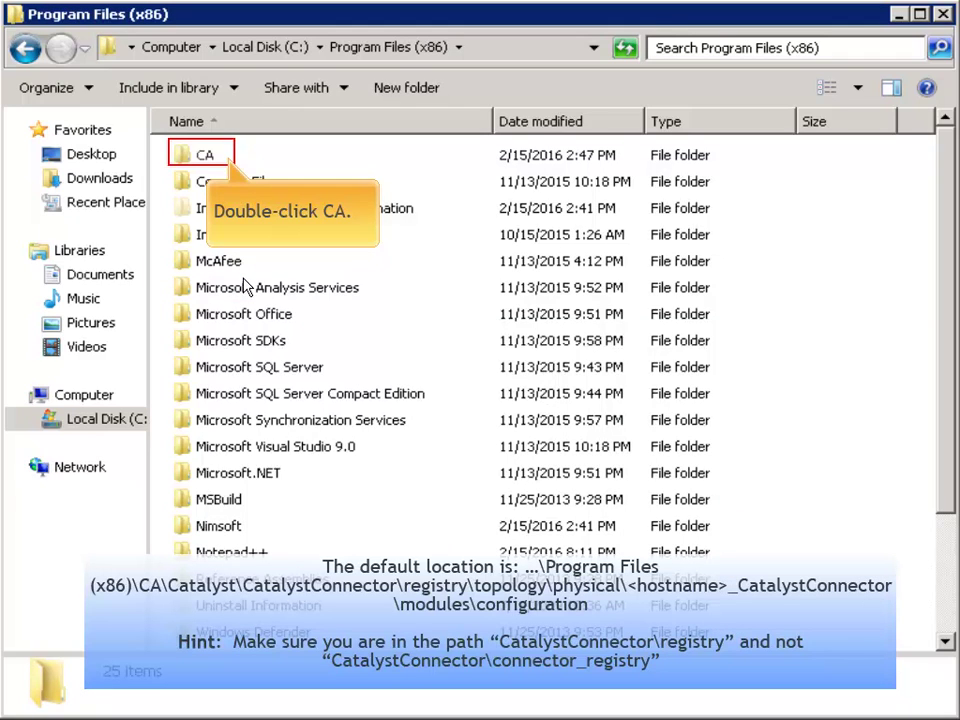
double_click(182, 156)
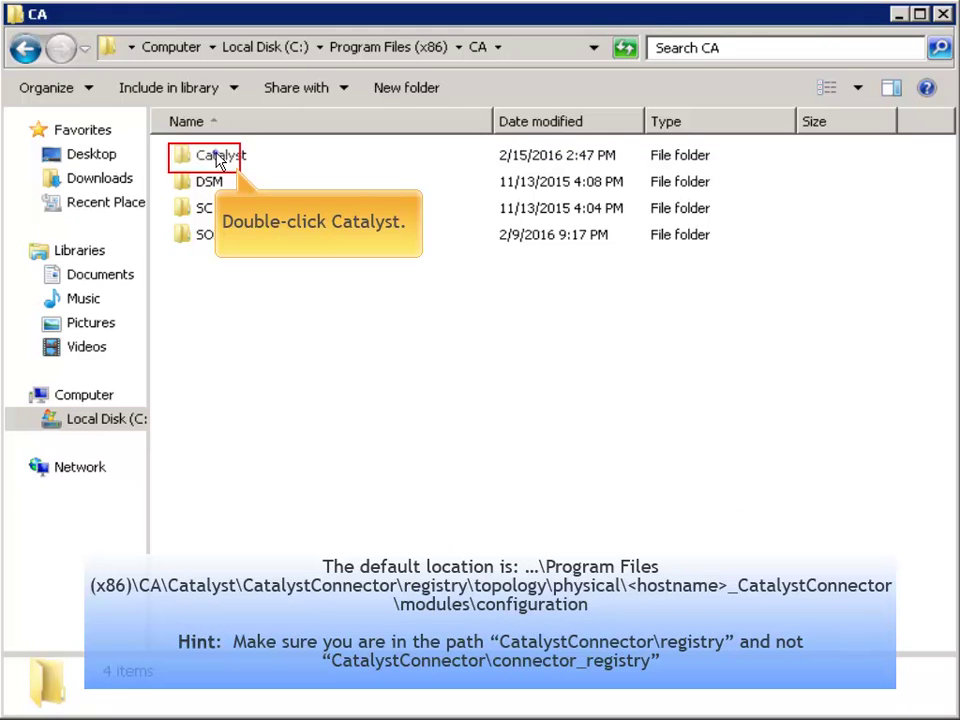
double_click(216, 160)
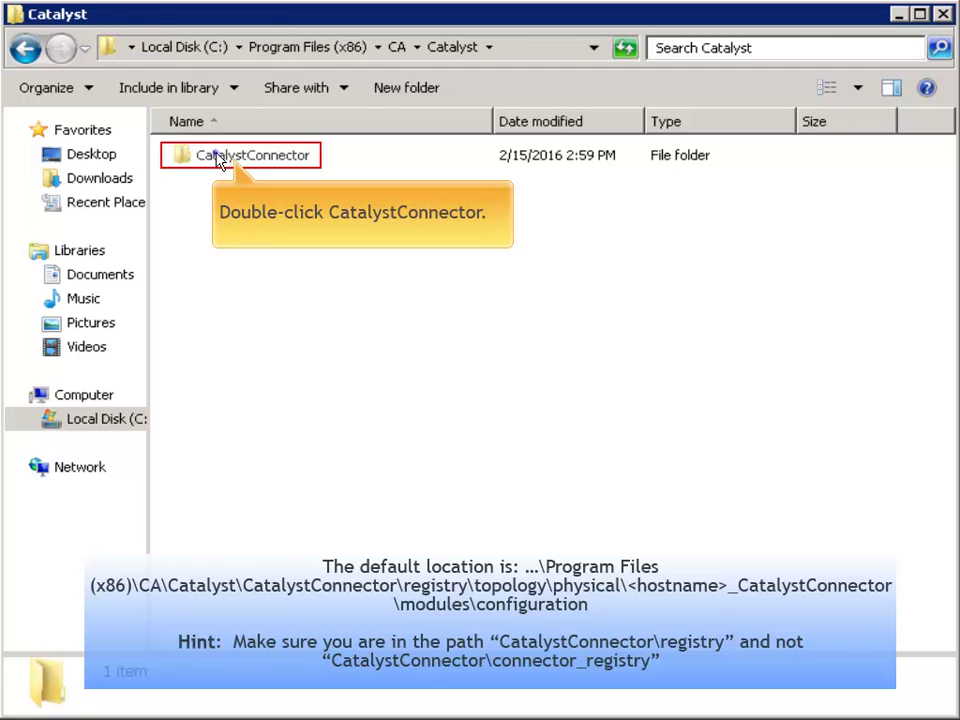
double_click(217, 160)
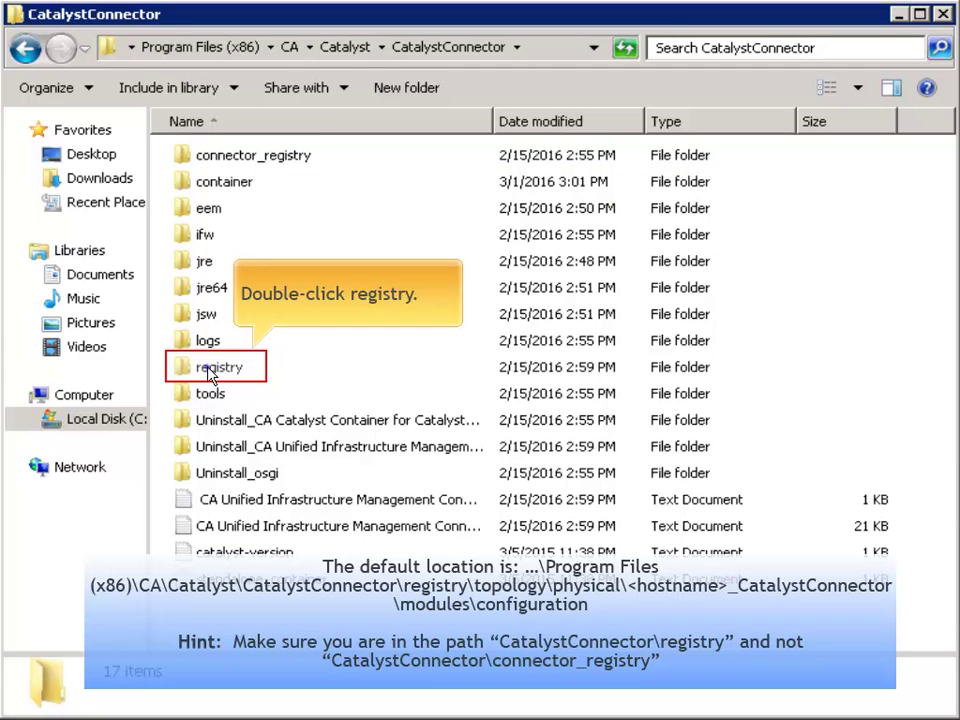
double_click(184, 369)
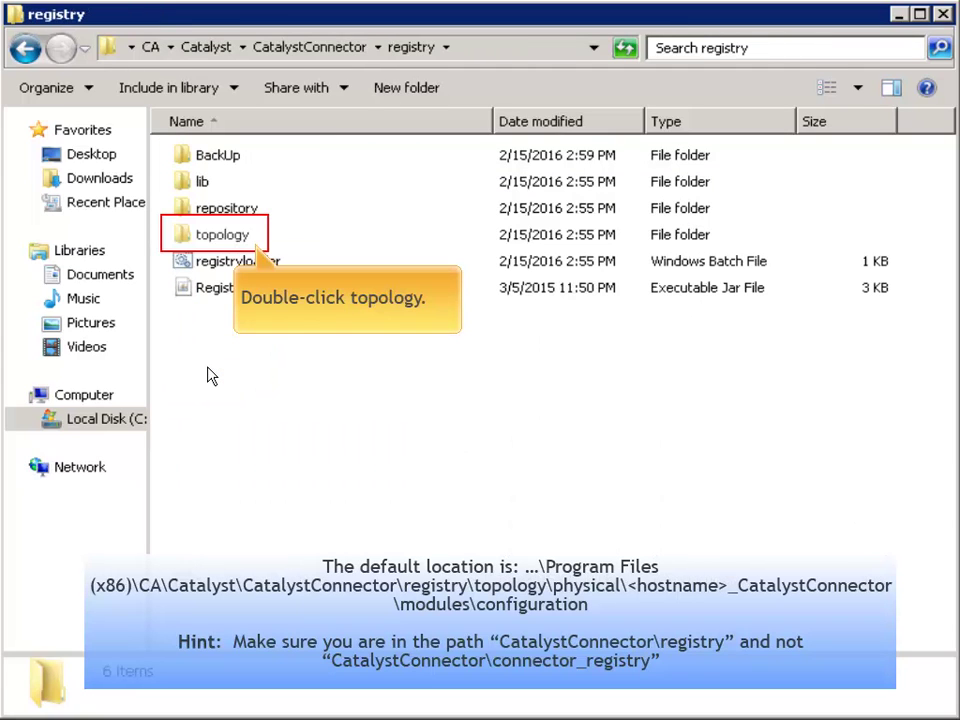
- Go into topology\physical\<host>_CatalystConnector\modules\configuration and bring up actions for Nimsoftconnector.xml
double_click(226, 236)
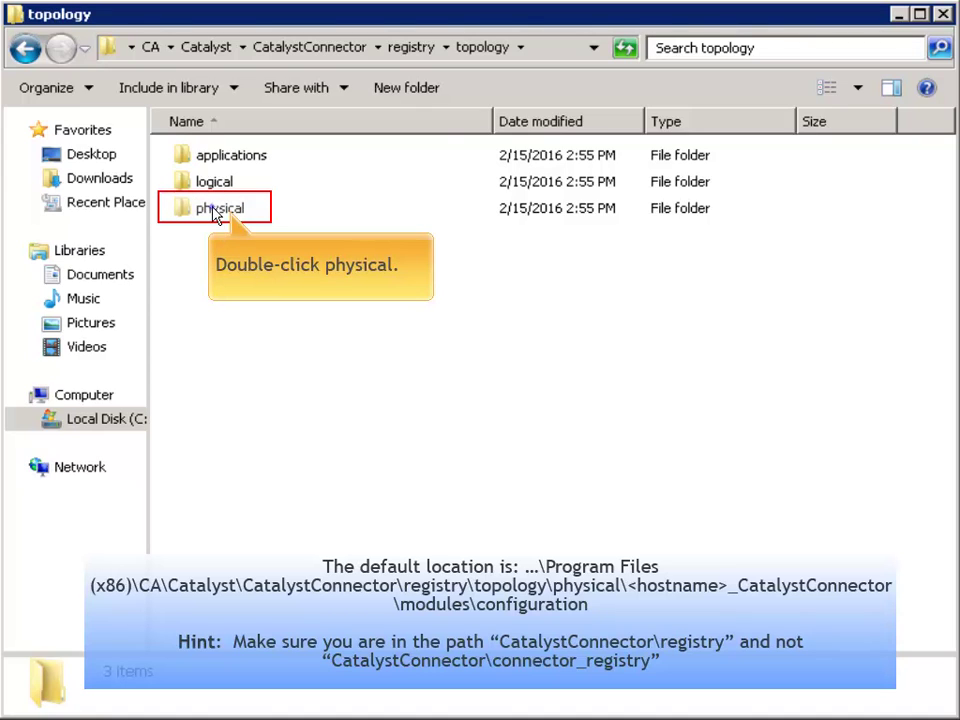
double_click(221, 210)
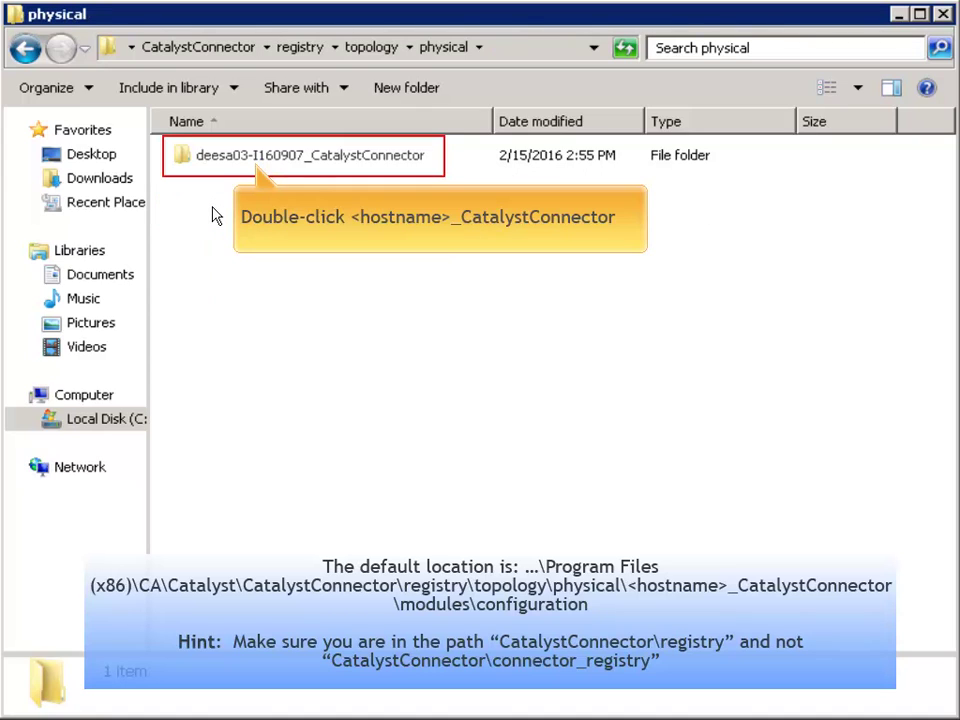
double_click(240, 155)
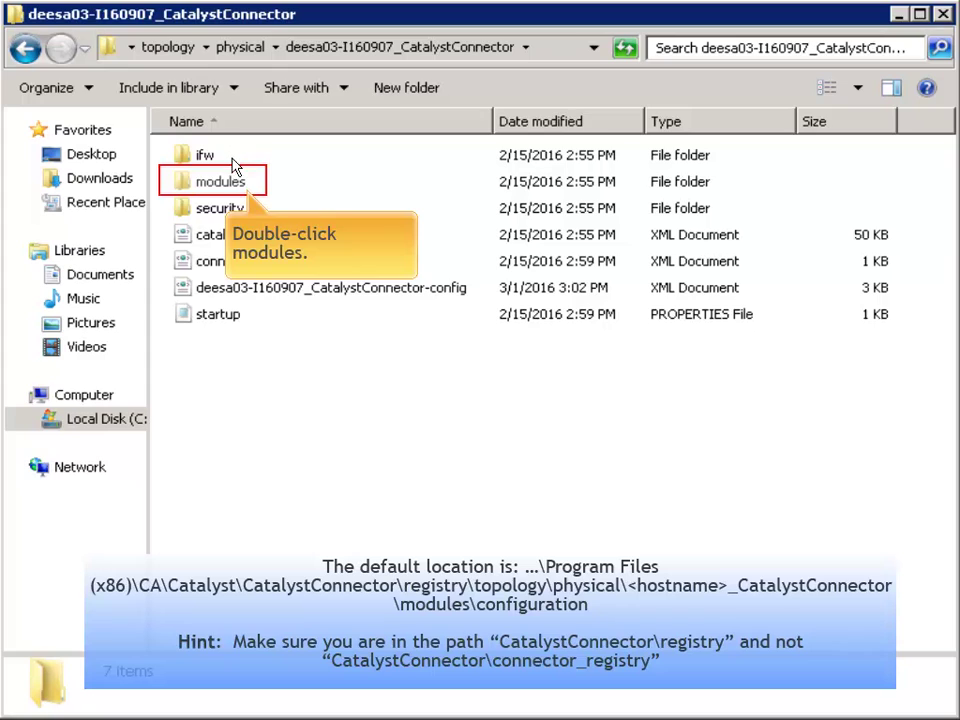
double_click(233, 184)
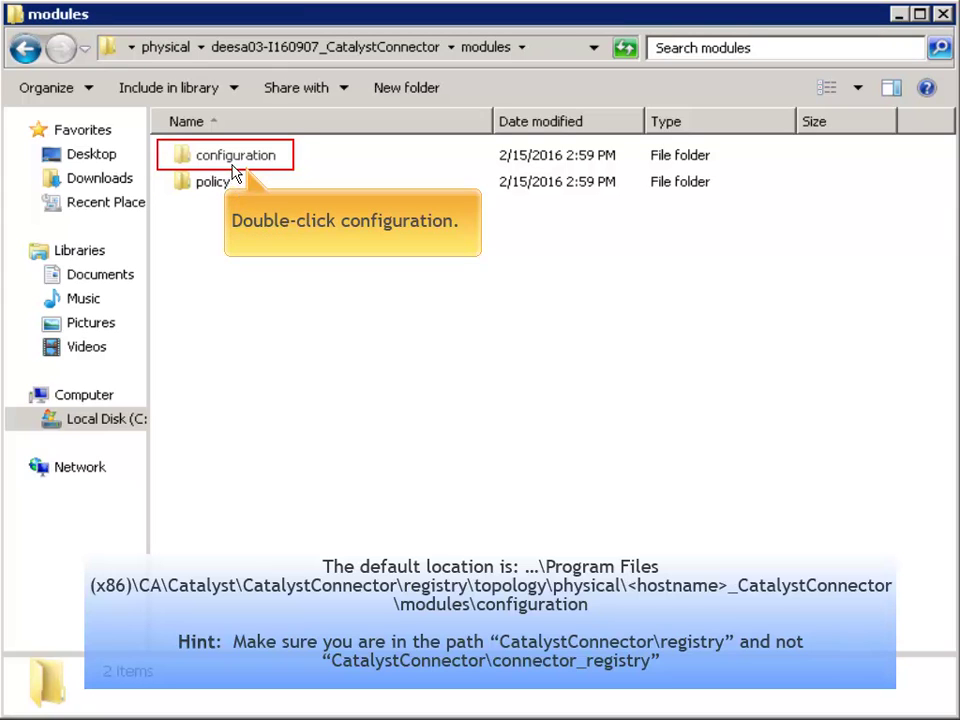
double_click(236, 162)
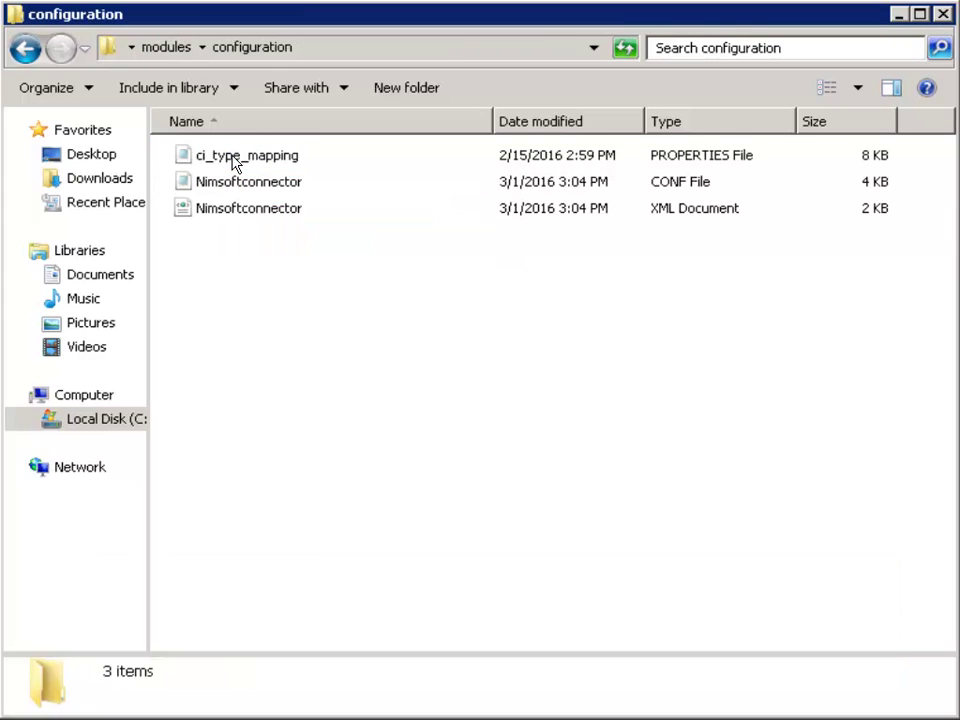
left_click(684, 221)
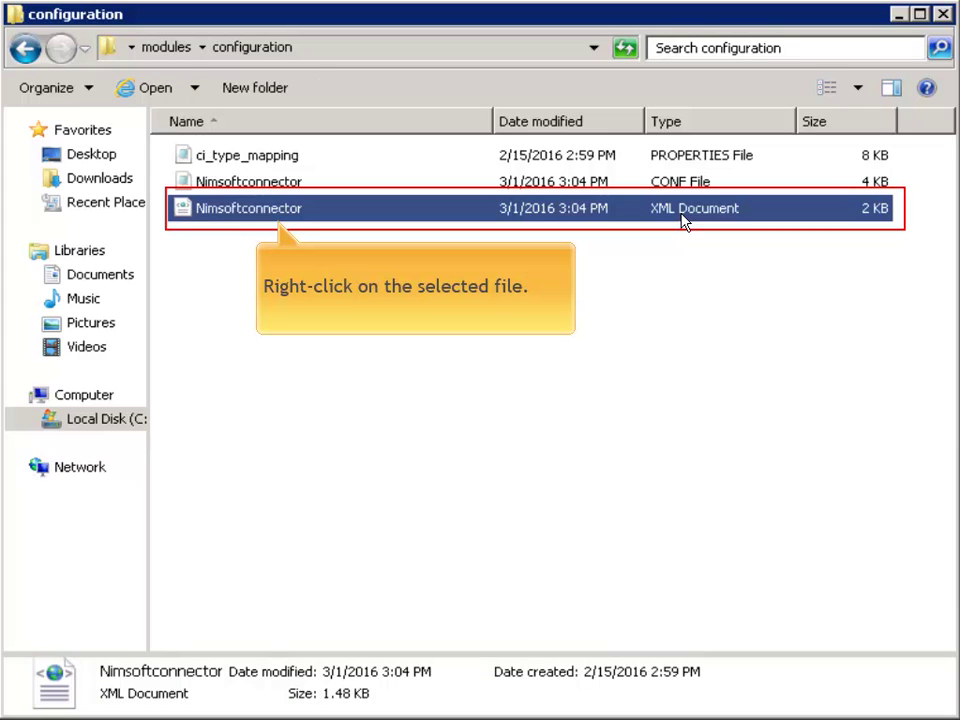
right_click(253, 210)
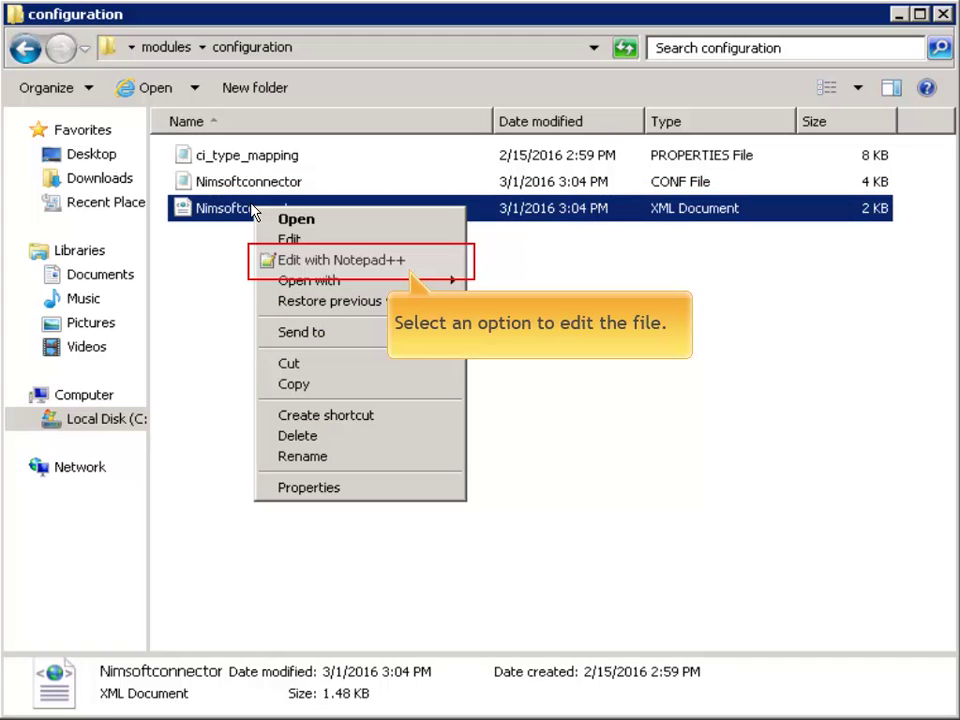
- Confirm maintenanceModeScheduleDuration is 120000 in Nimsoftconnector.xml, then open Nimsoftconnector.conf in Notepad++ too
left_click(300, 260)
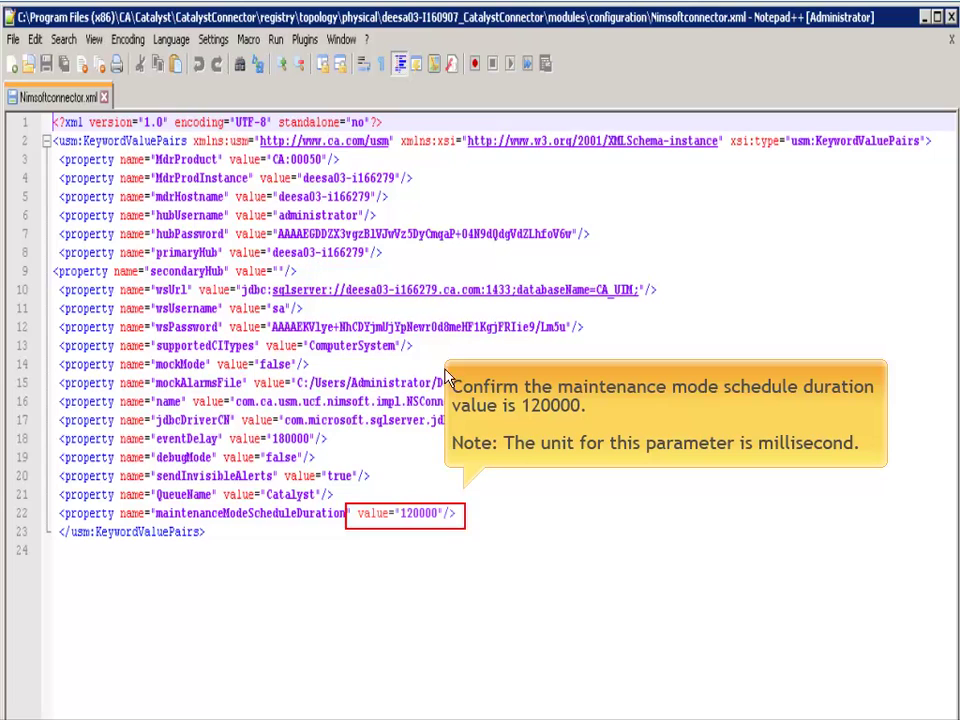
left_click(463, 514)
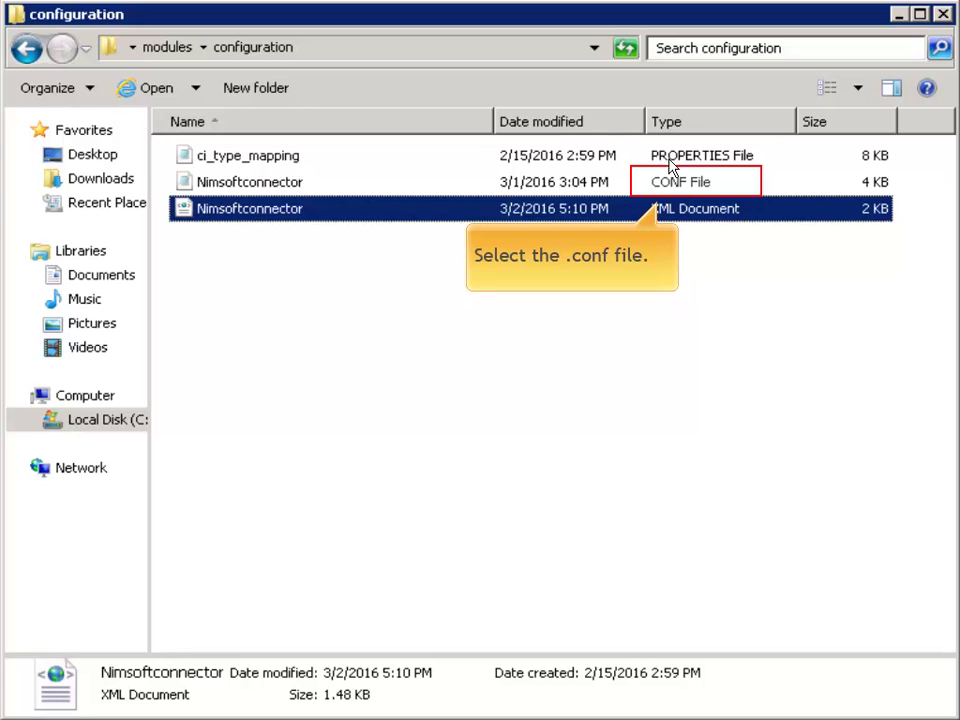
left_click(680, 186)
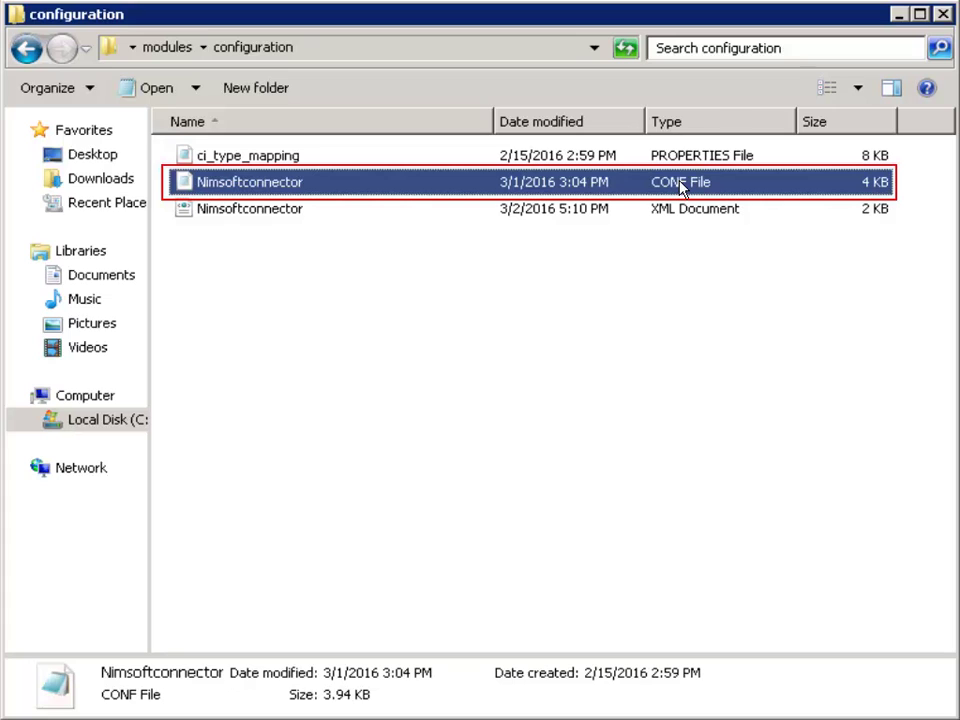
right_click(298, 188)
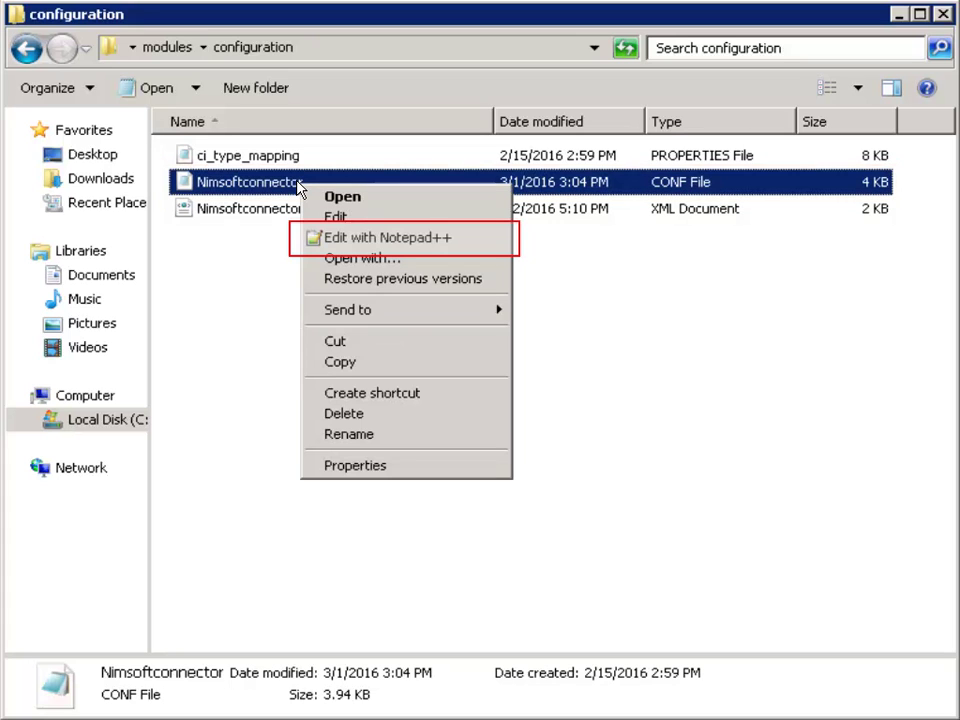
left_click(341, 239)
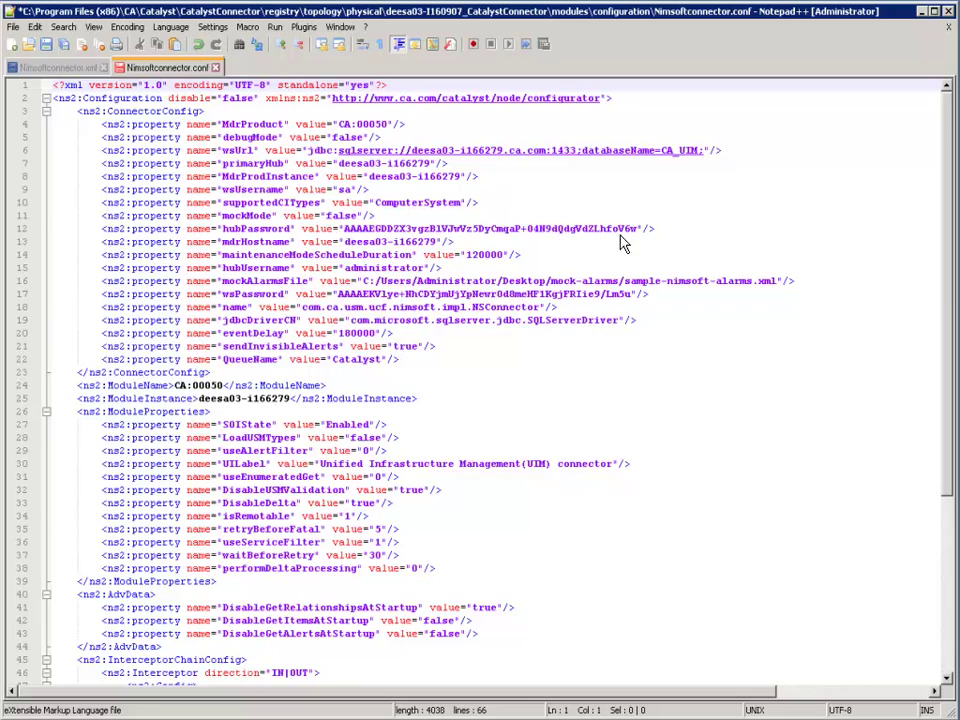
- Insert 'ComputerSystem,GenericIPDevice,' before Alert in the InboundToConnectorTypes value on line 60
left_click_drag(950, 325, 939, 525)
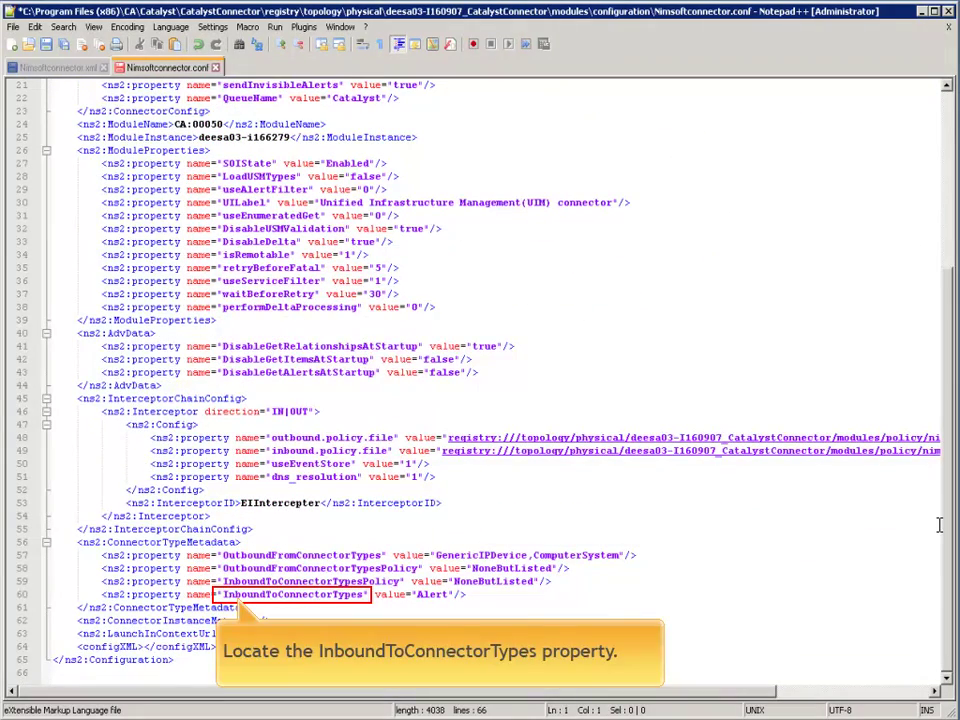
left_click(228, 594)
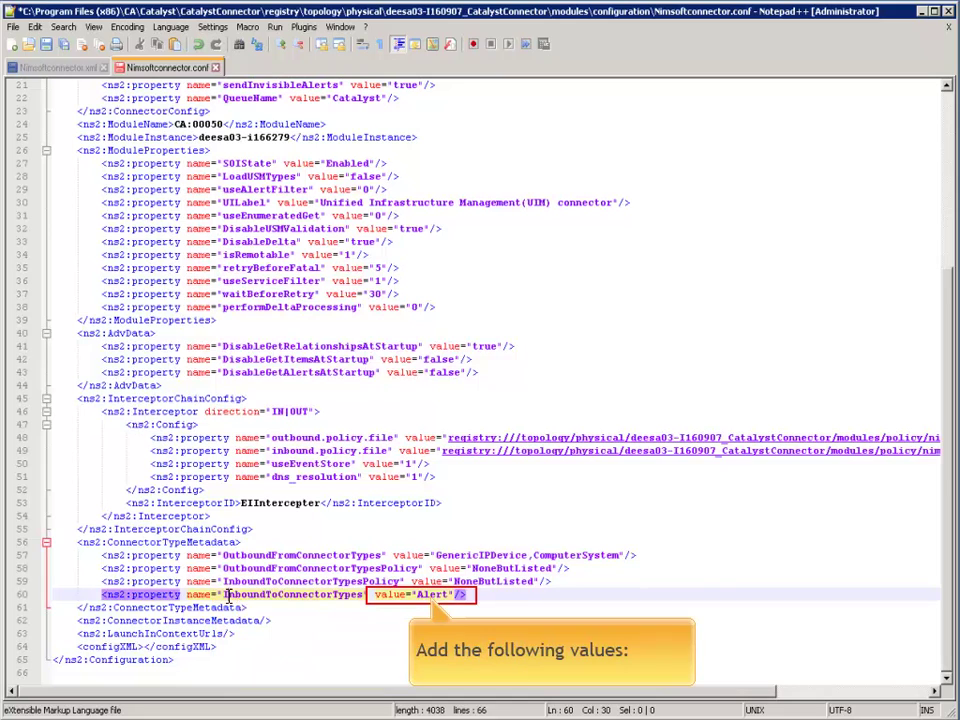
left_click(414, 594)
type("ComputerSystem,")
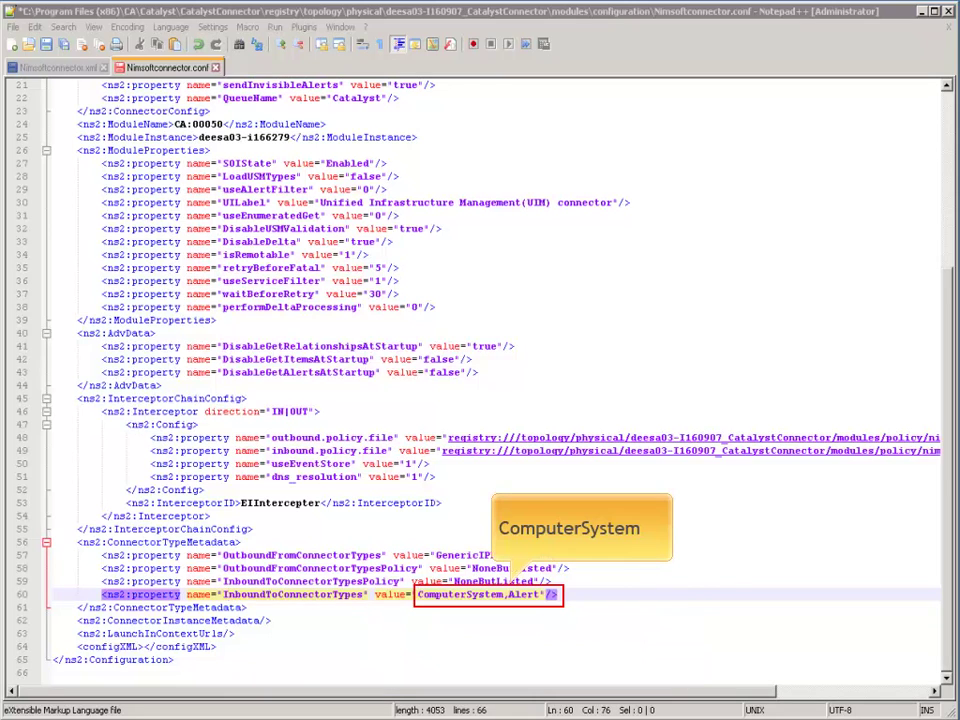
type("GenericIPDevice,")
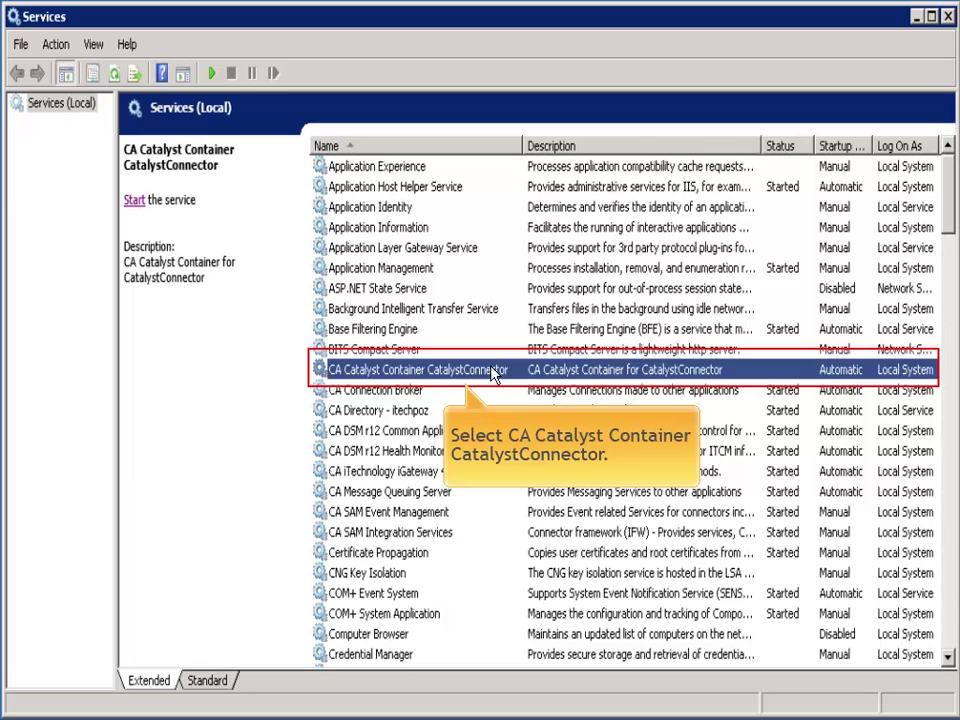
- Start the CA Catalyst Container CatalystConnector service again so it shows Started
left_click(492, 372)
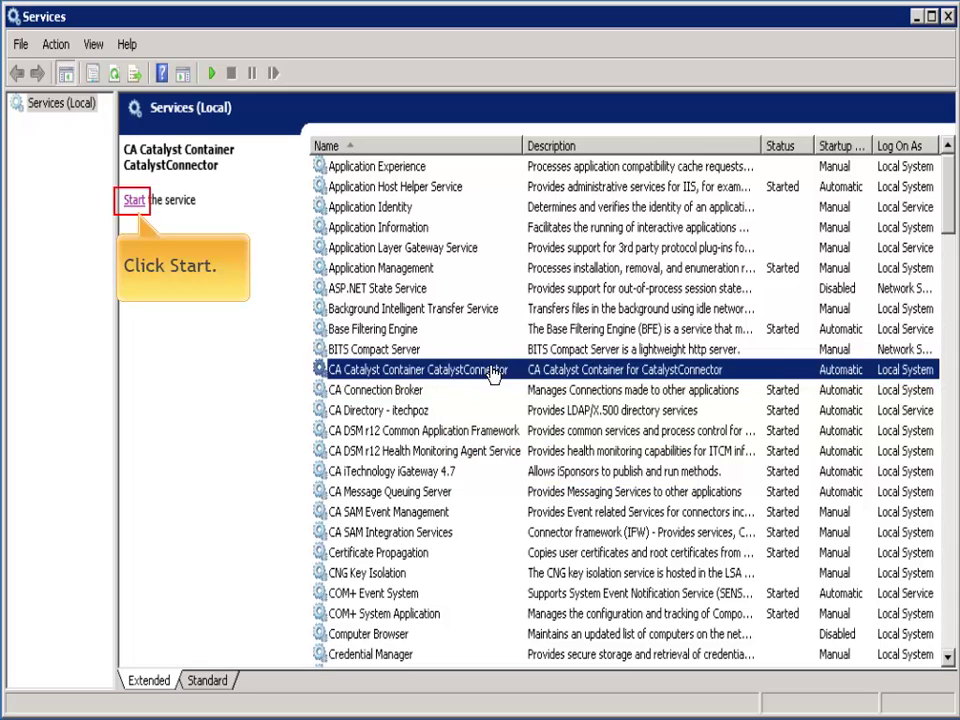
left_click(133, 201)
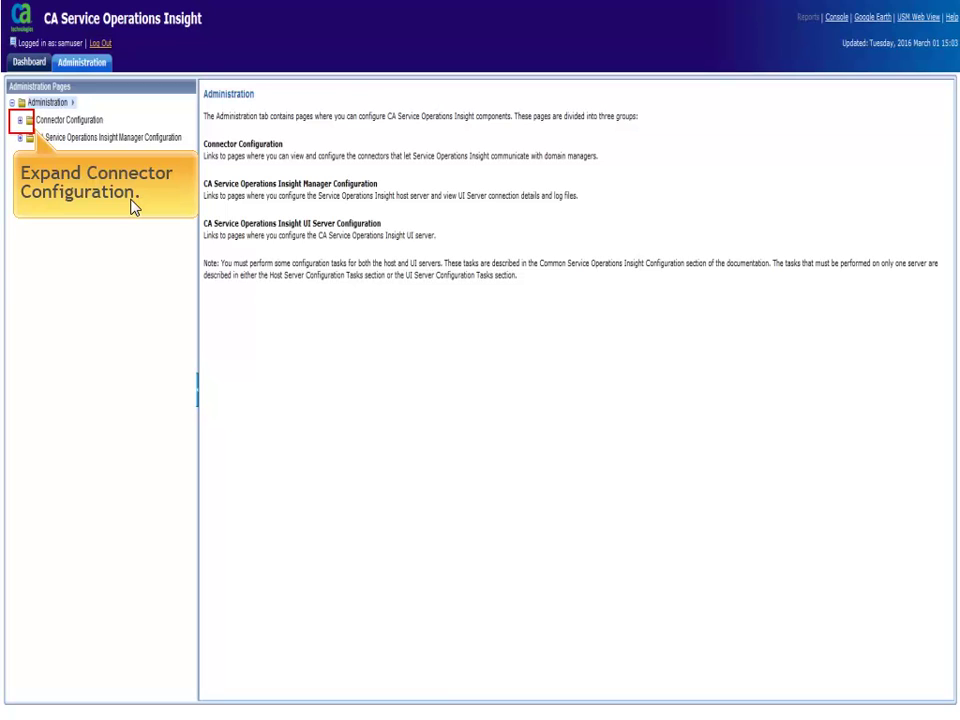
- Open the CA:00050 UIM connector under Connector Configuration and save its controls with isRemotable enabled
left_click(20, 120)
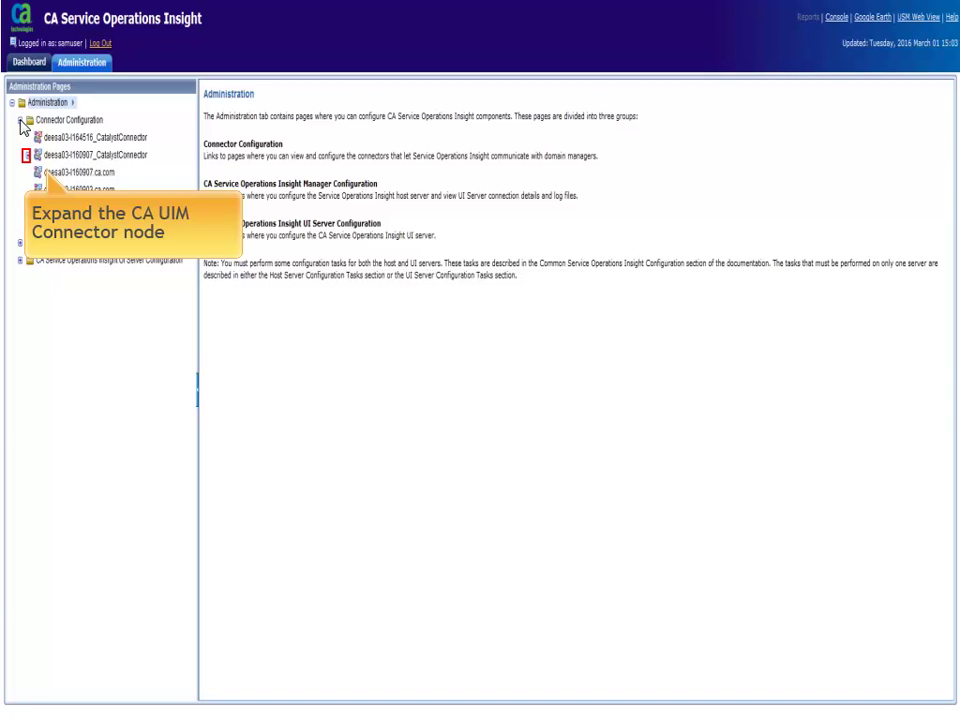
left_click(27, 155)
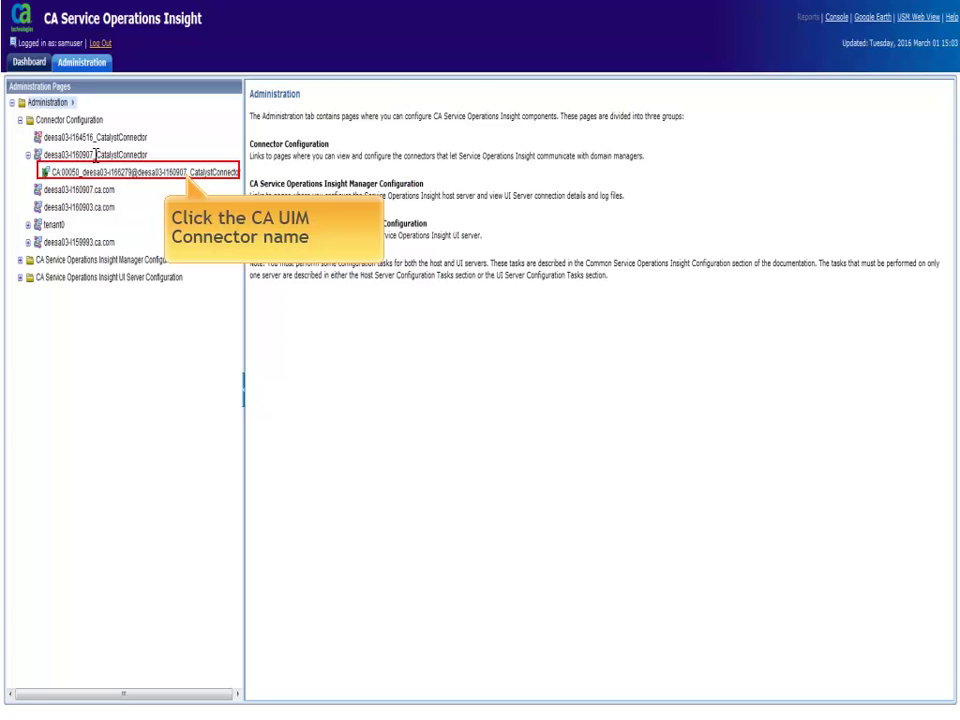
left_click(174, 174)
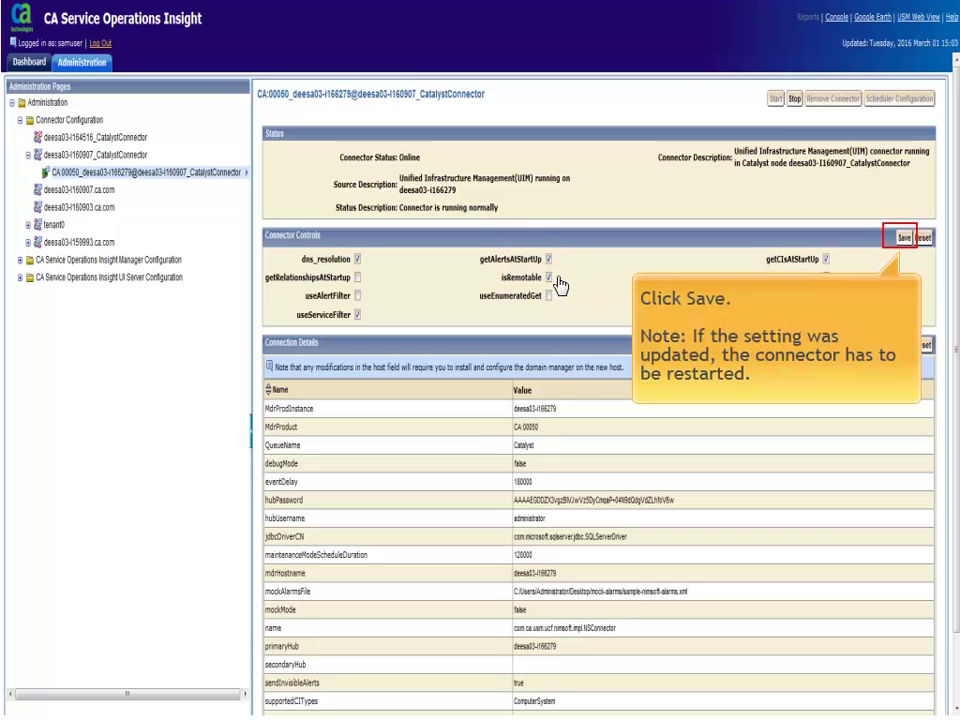
left_click(904, 239)
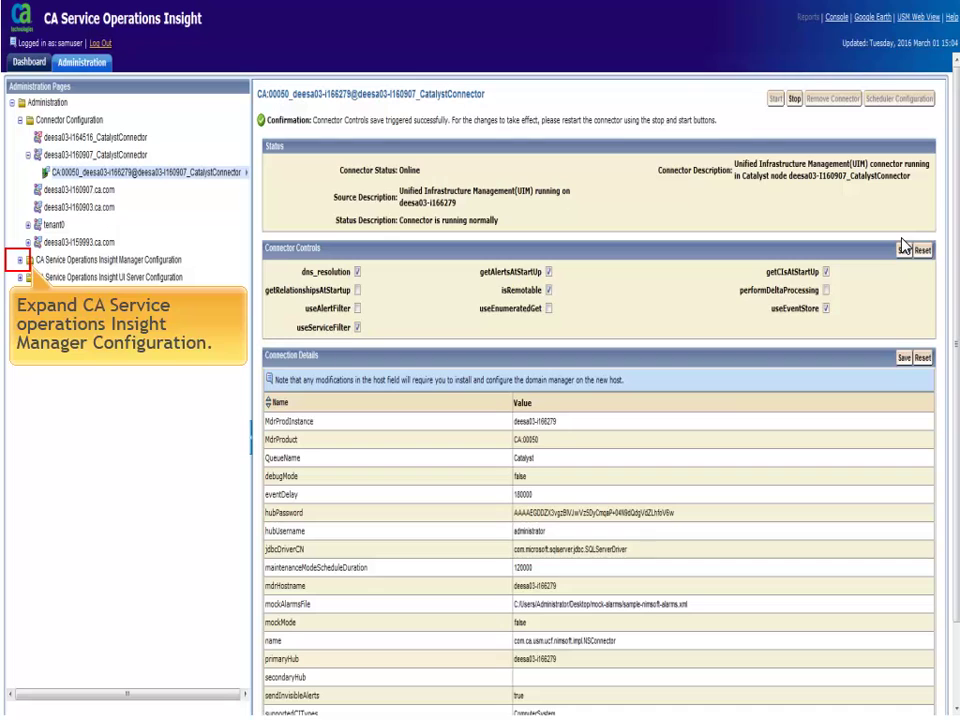
- Enable Alert and IsInMaintenance Property Synchronization on deesa03-i159993.ca.com's Synchronization Configuration page
left_click(19, 261)
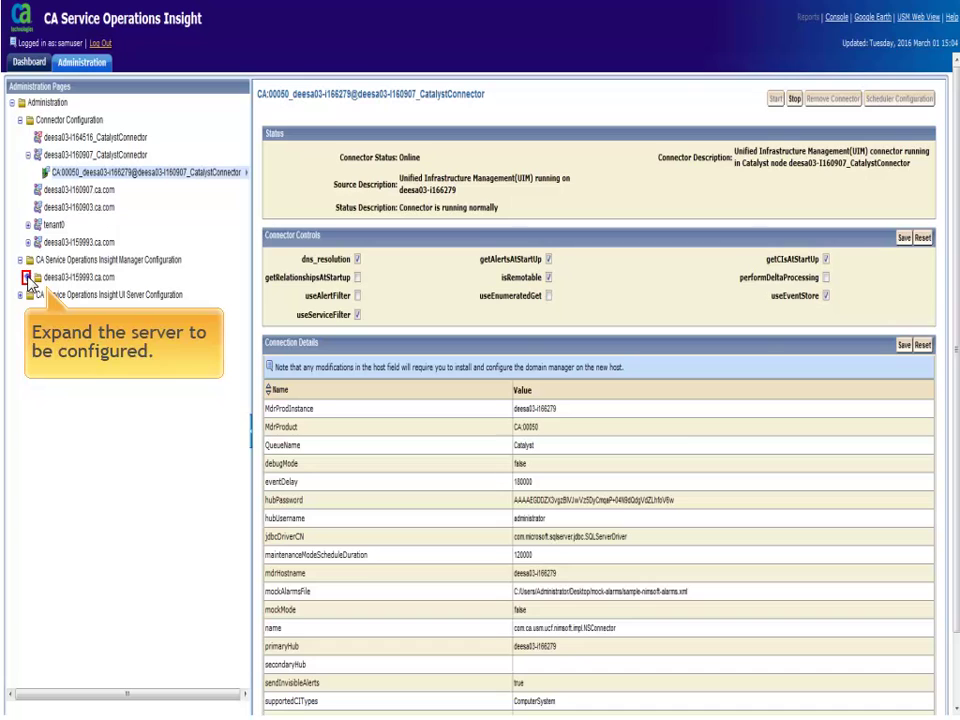
left_click(28, 278)
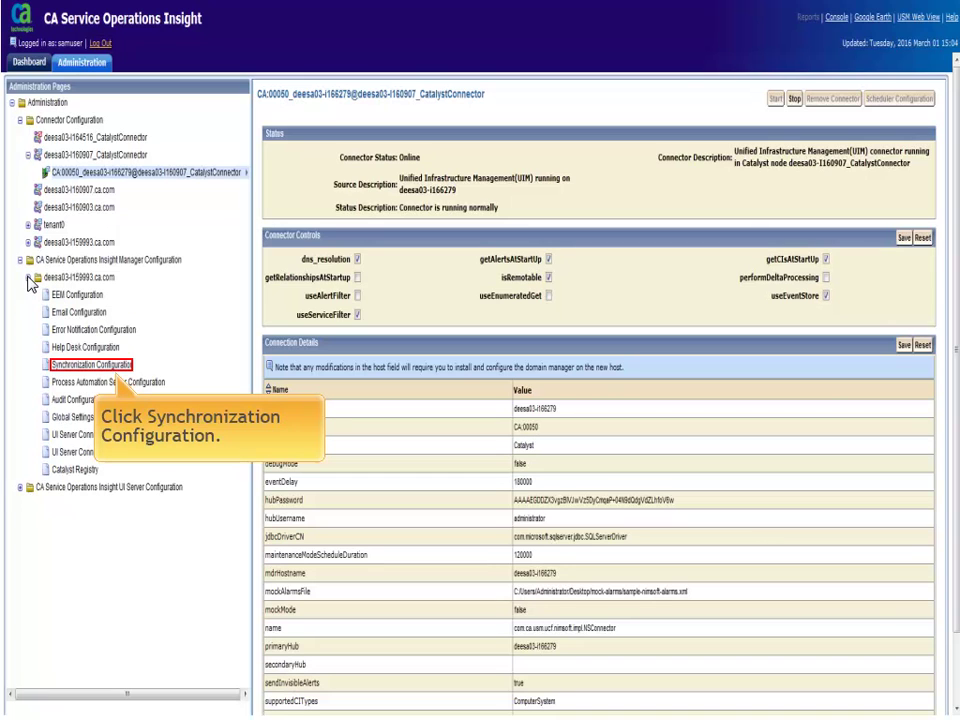
left_click(124, 367)
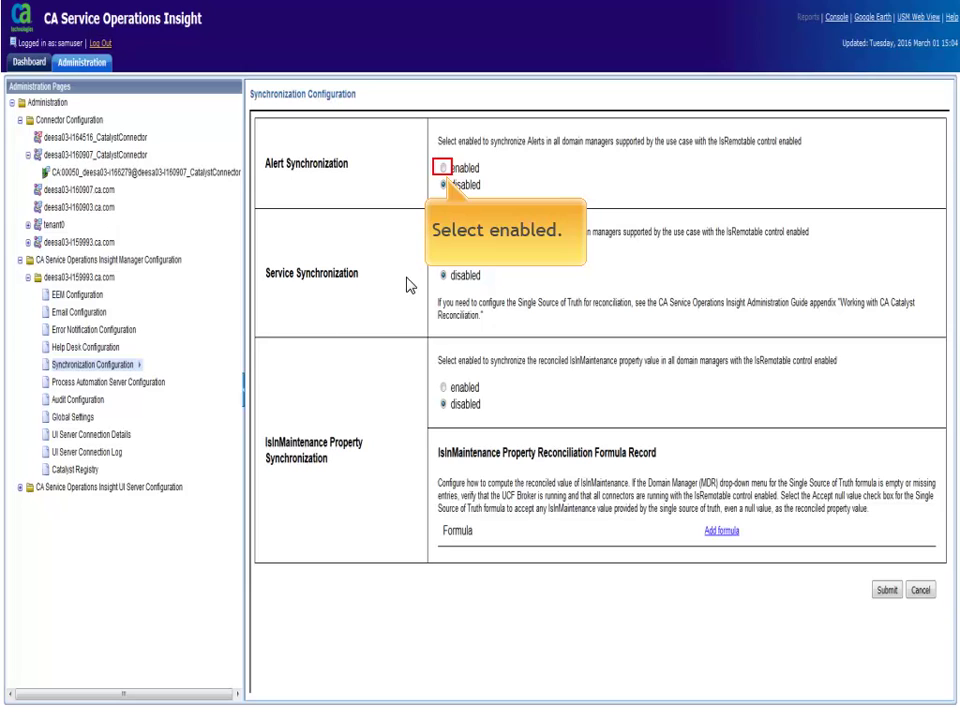
left_click(443, 168)
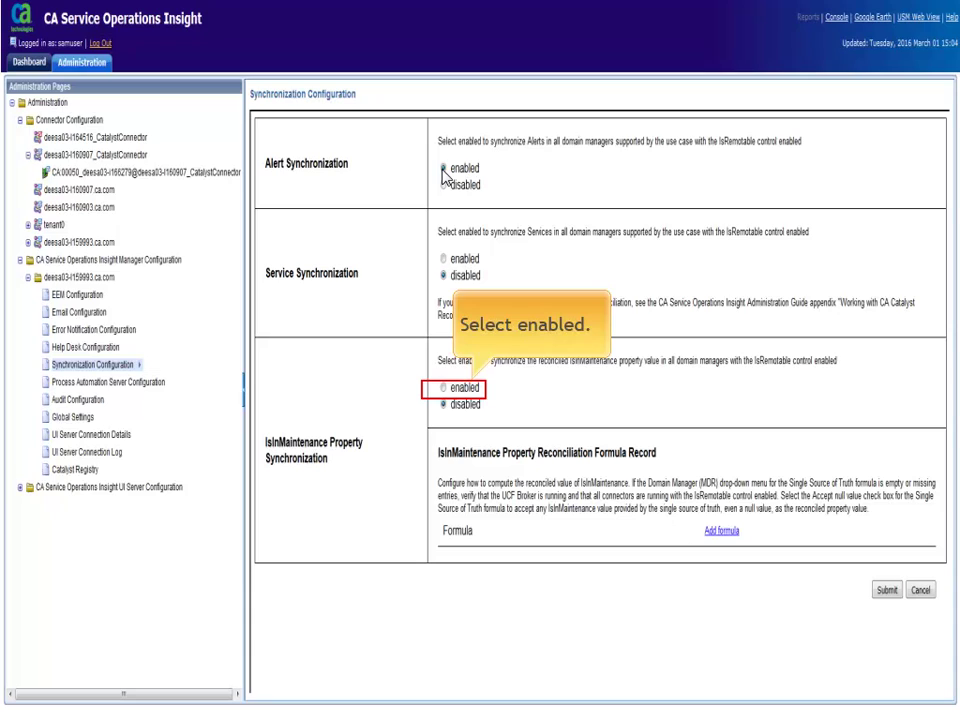
left_click(444, 389)
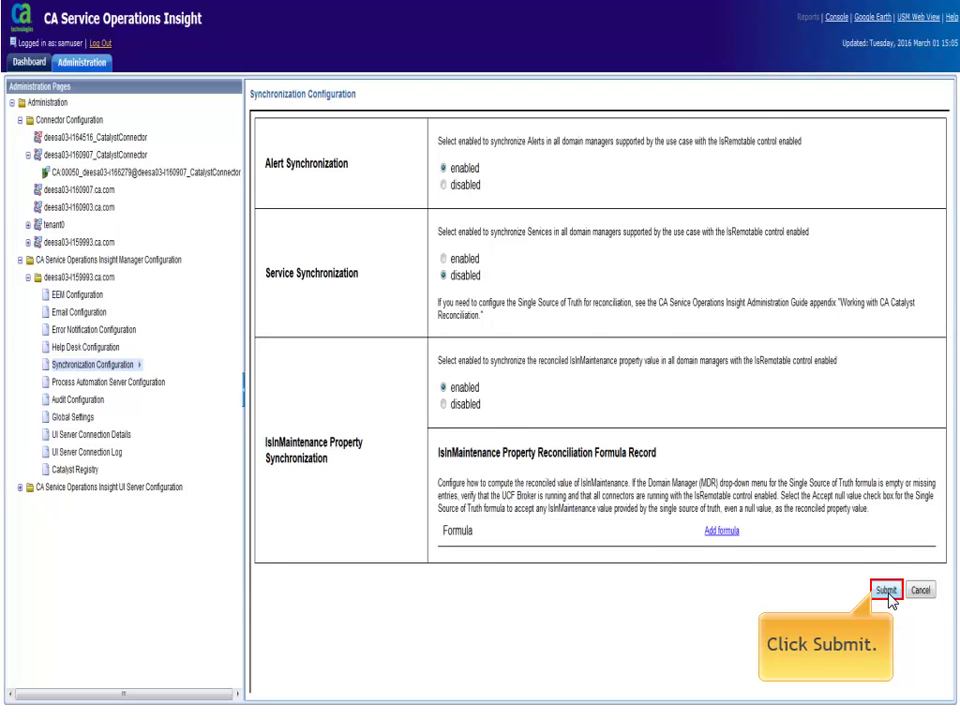
- Submit the synchronization settings, then enter the Catalyst Registry sign-in username and password
left_click(886, 591)
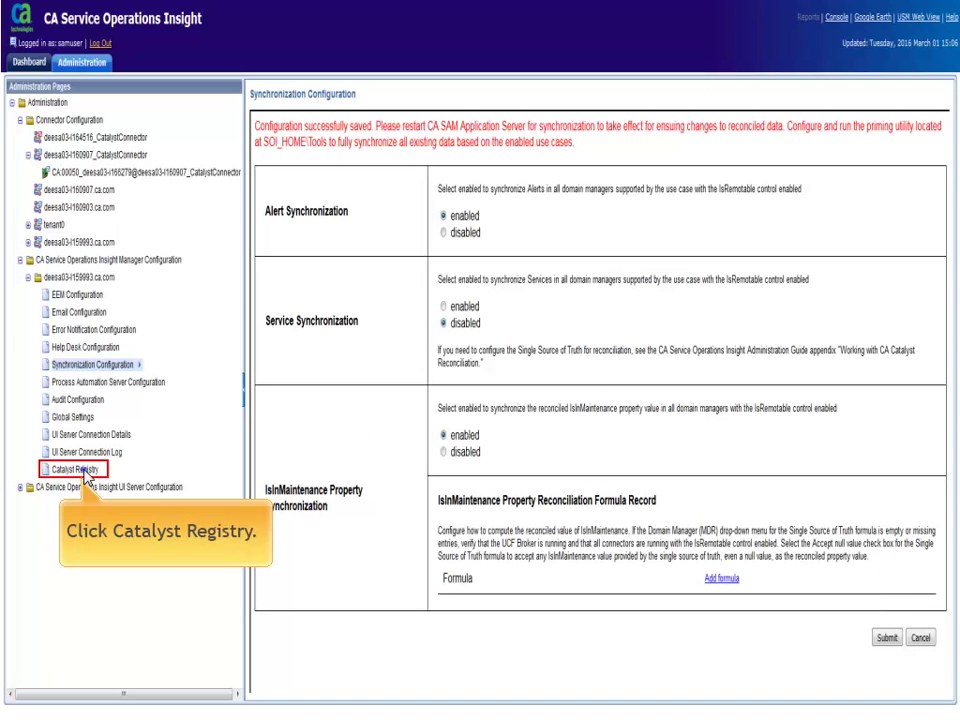
left_click(86, 470)
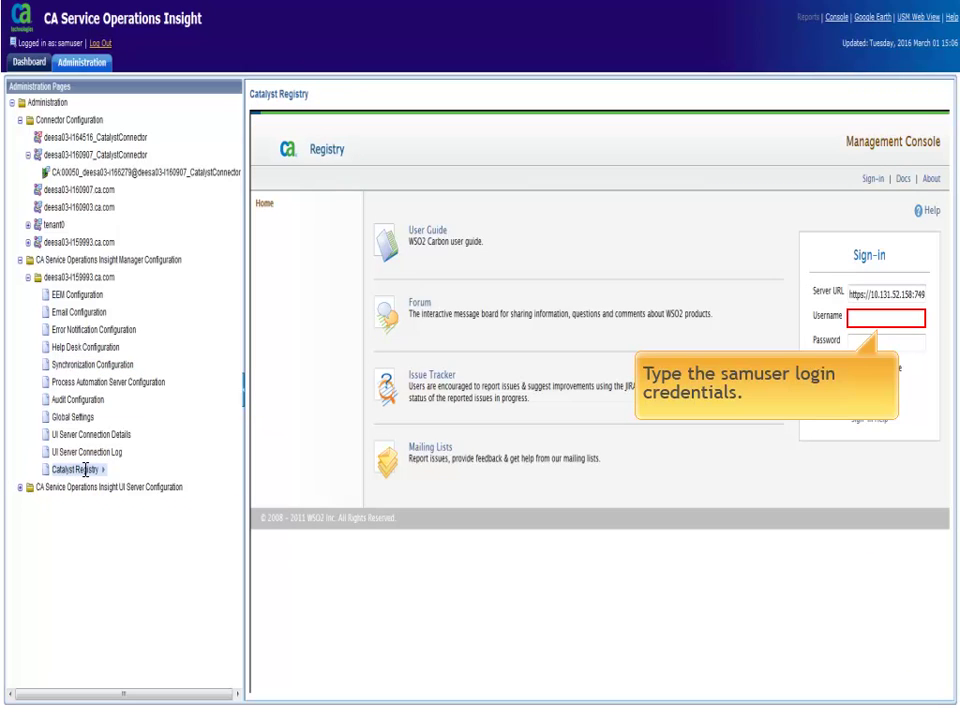
left_click(865, 318)
left_click(862, 337)
key("Tab")
type("********")
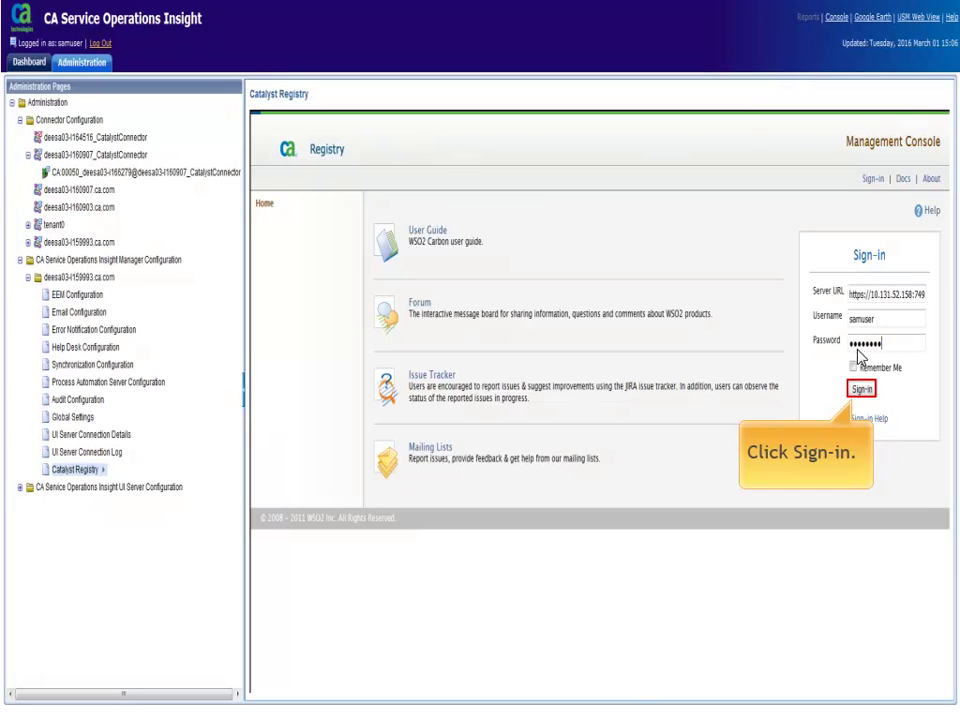
- Sign in to the Catalyst Registry and expand topology/physical/node0/sor/syncfilters to reveal alert_filter.xml
left_click(858, 392)
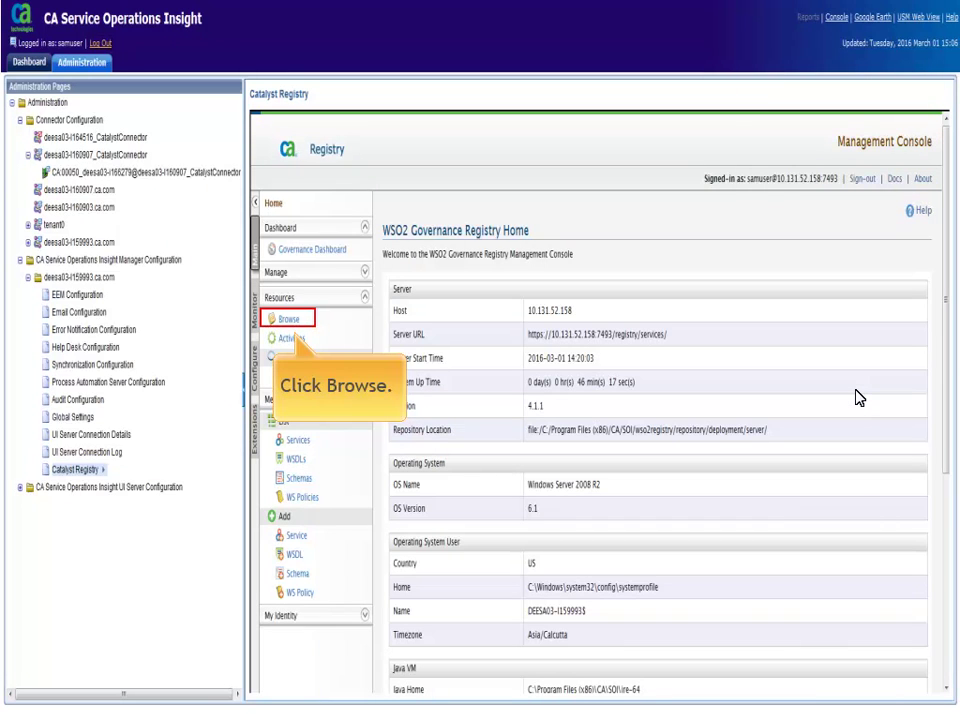
left_click(290, 321)
left_click(400, 417)
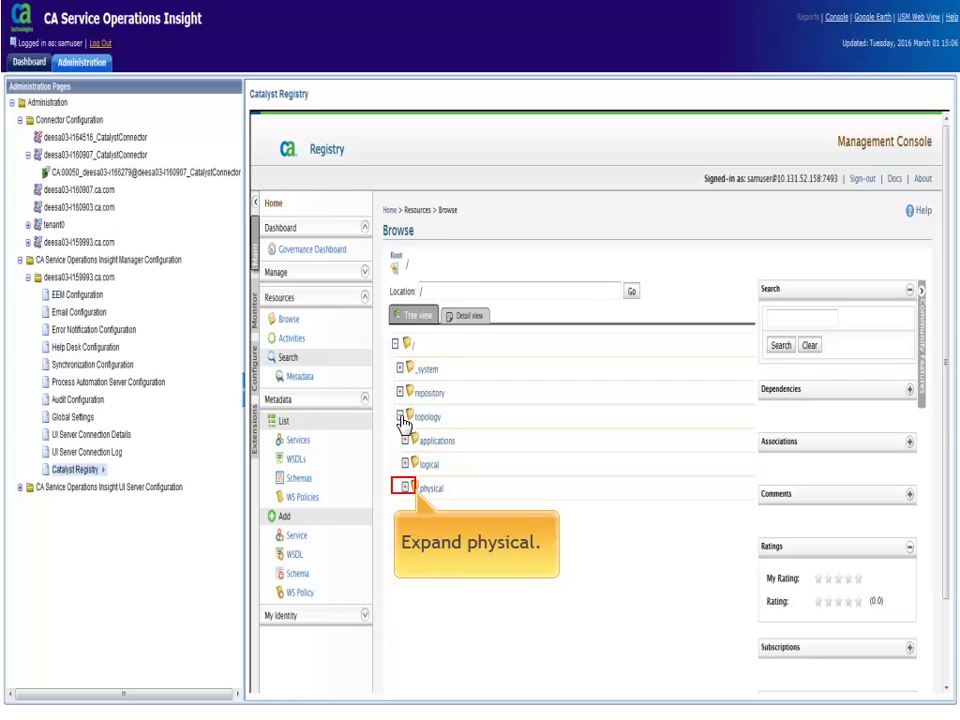
left_click(405, 488)
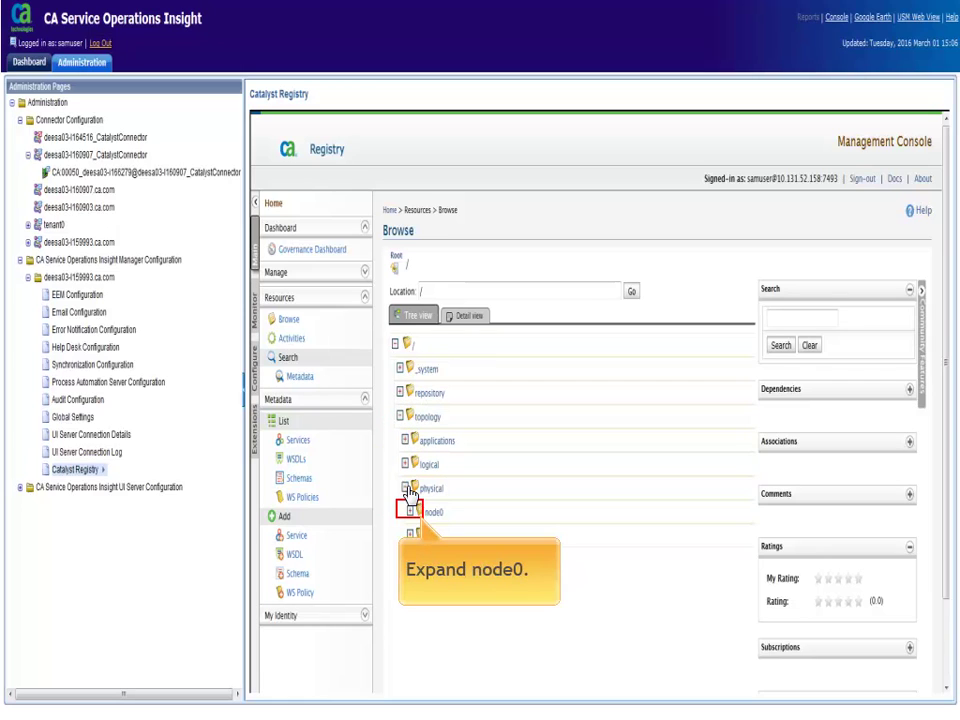
left_click(410, 511)
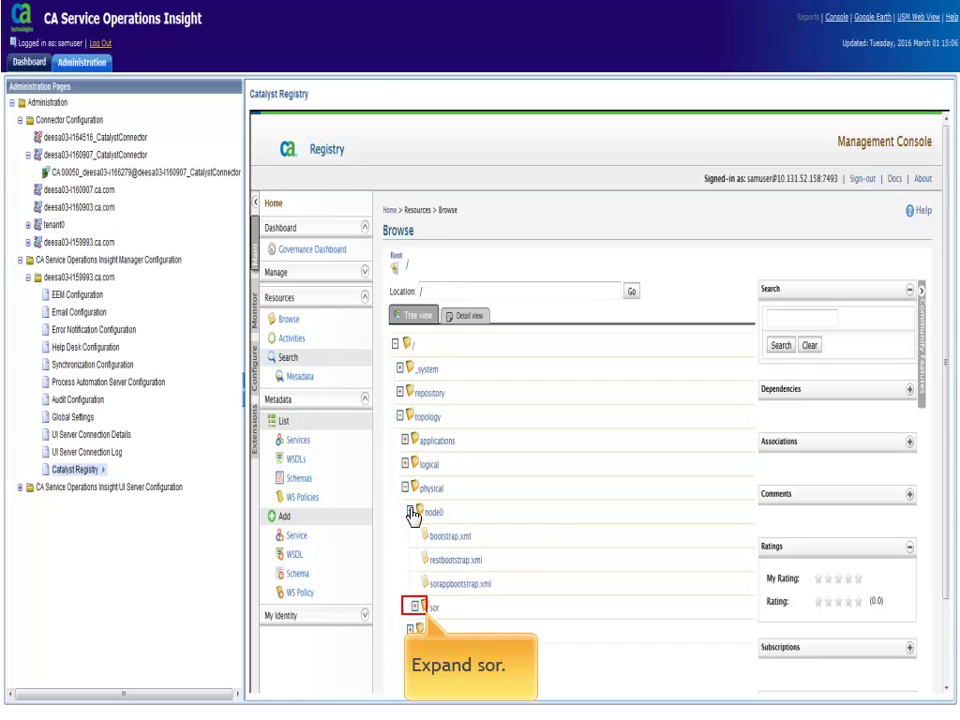
left_click(413, 606)
scroll(414, 610, "down", 5)
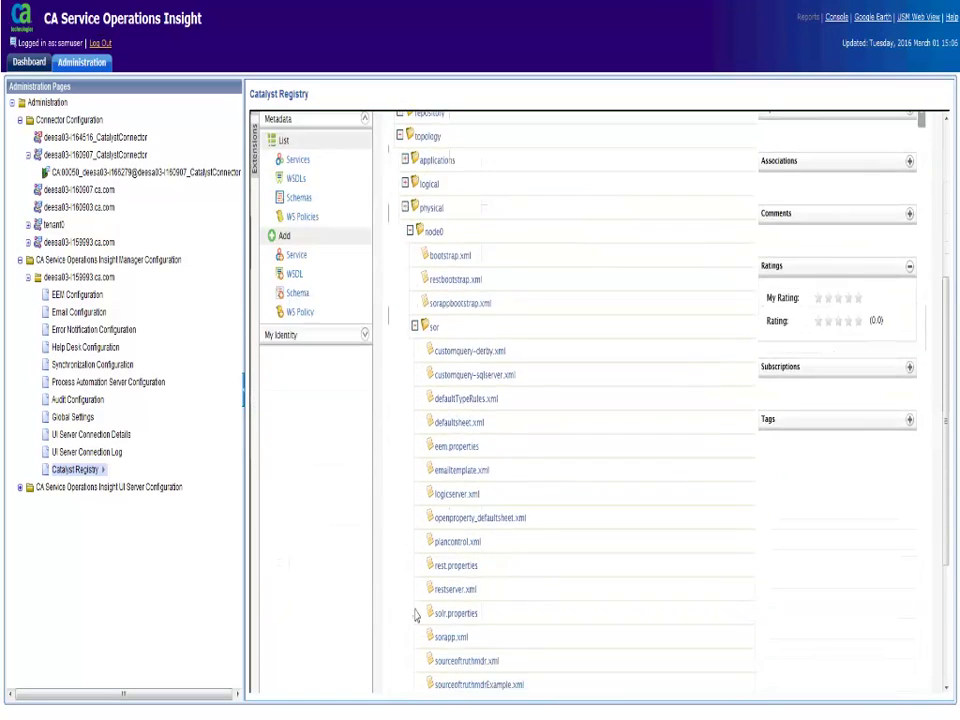
scroll(415, 616, "down", 4)
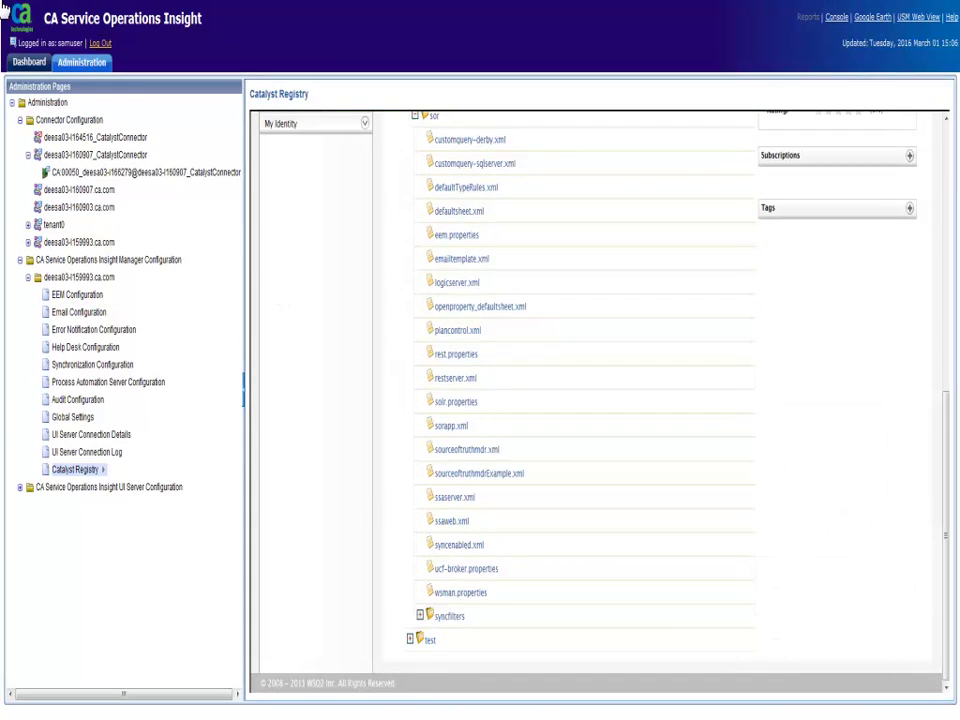
left_click(419, 615)
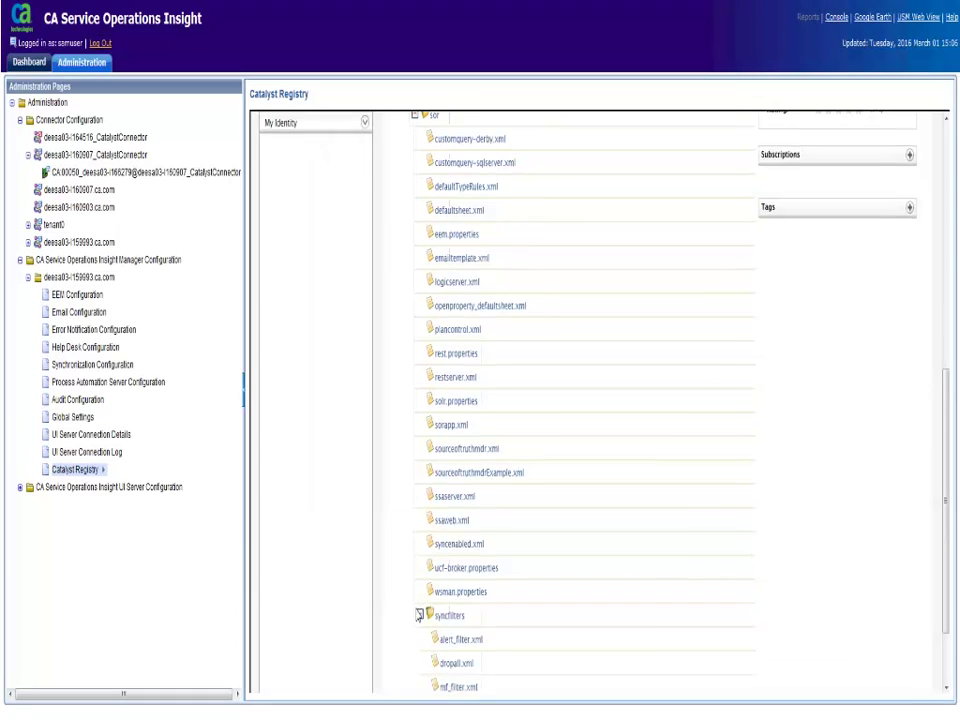
scroll(415, 612, "down", 2)
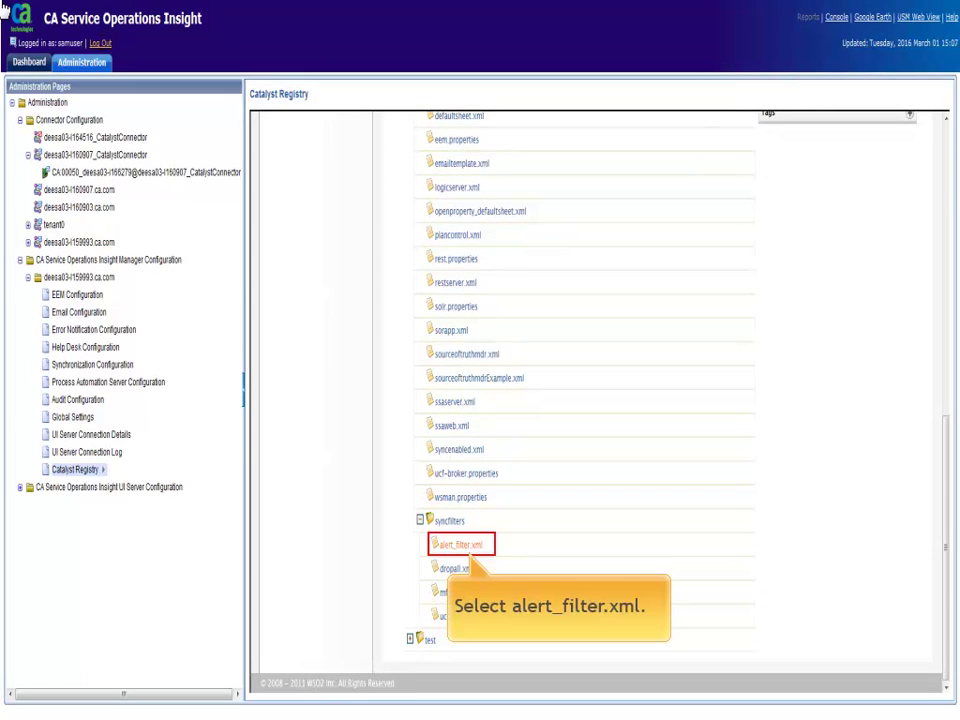
- Open alert_filter.xml as plain text and add <mdr productName="CA:00050" /> <!--NIMSOFT--> below the SCOM entry
left_click(460, 549)
left_click(477, 474)
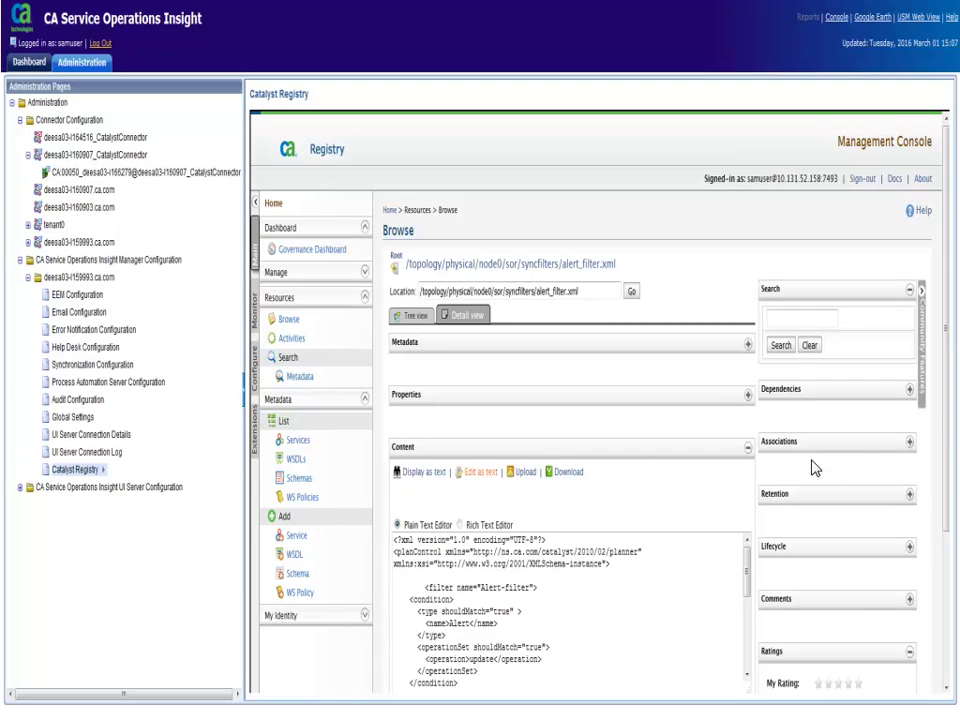
left_click_drag(945, 435, 953, 548)
left_click_drag(748, 437, 751, 487)
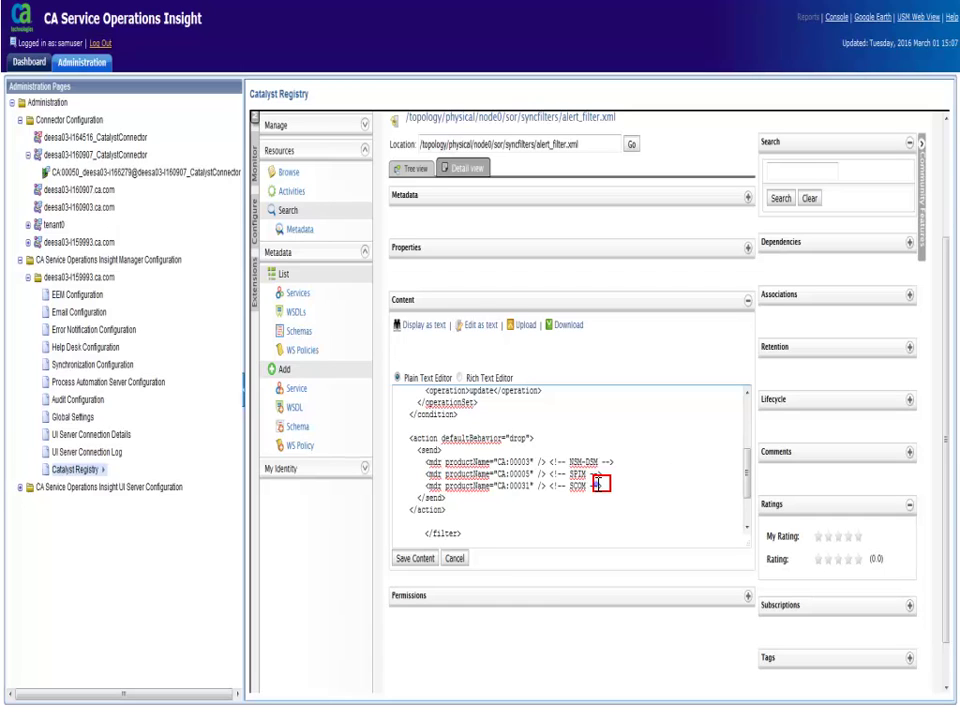
left_click(600, 485)
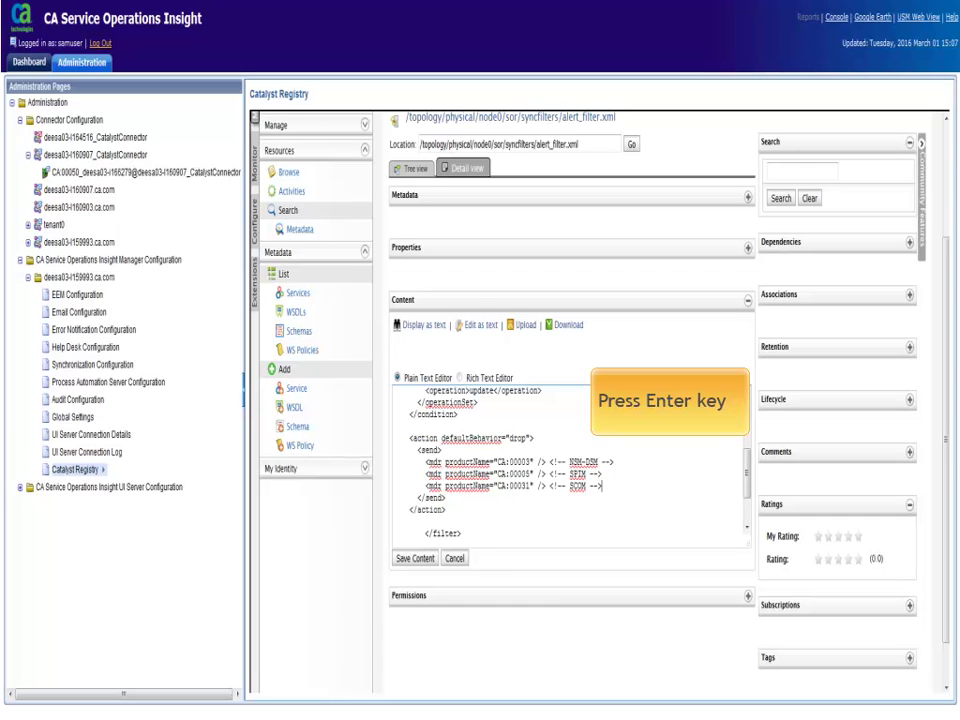
key("Return")
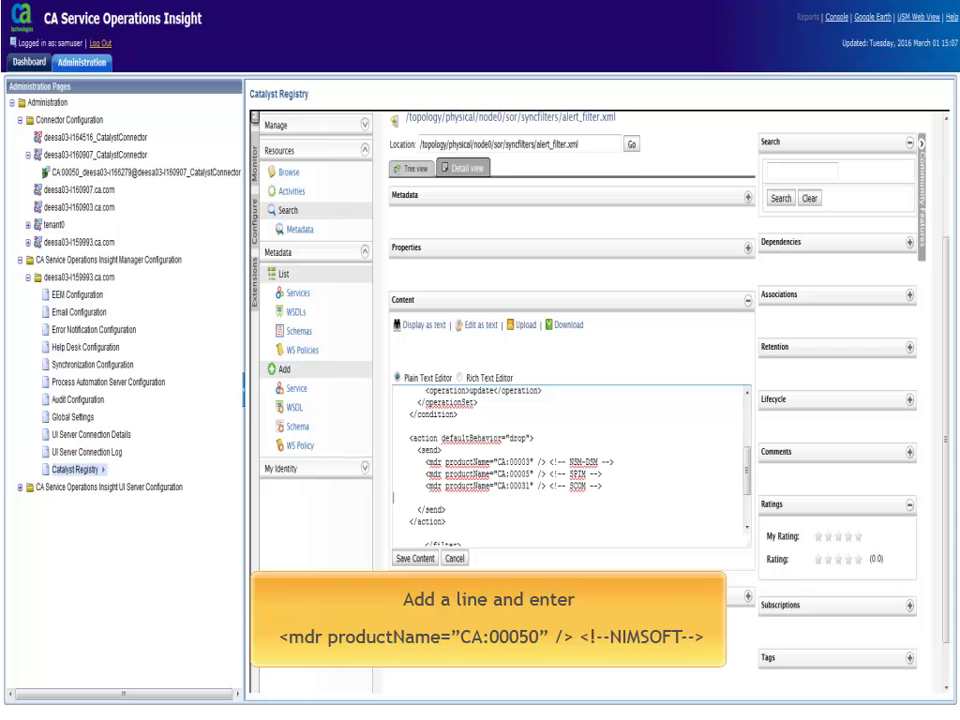
type("<mdr productName=\"CA:00050\" /> <!--NI")
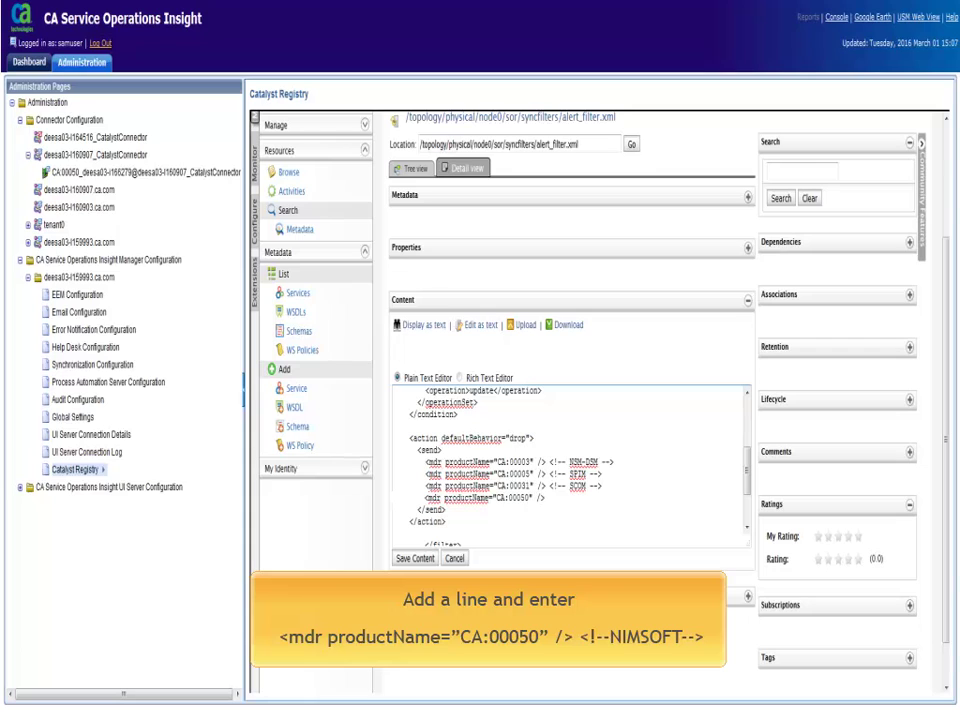
type("MSOFT-->")
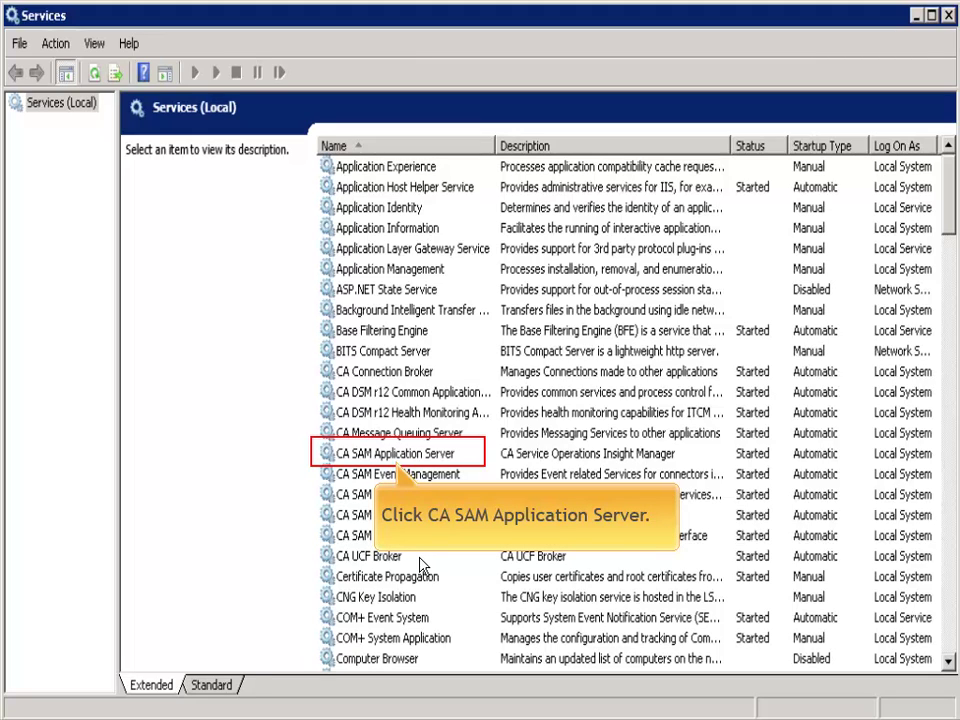
- Restart the CA SAM Application Server Windows service so it shows Started
left_click(379, 455)
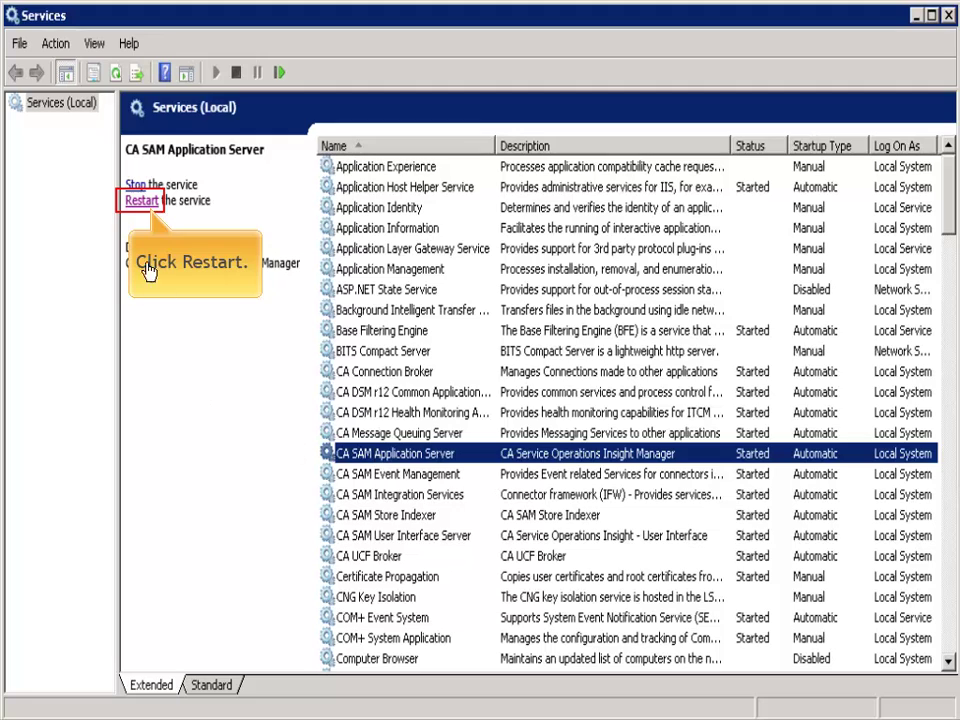
left_click(141, 201)
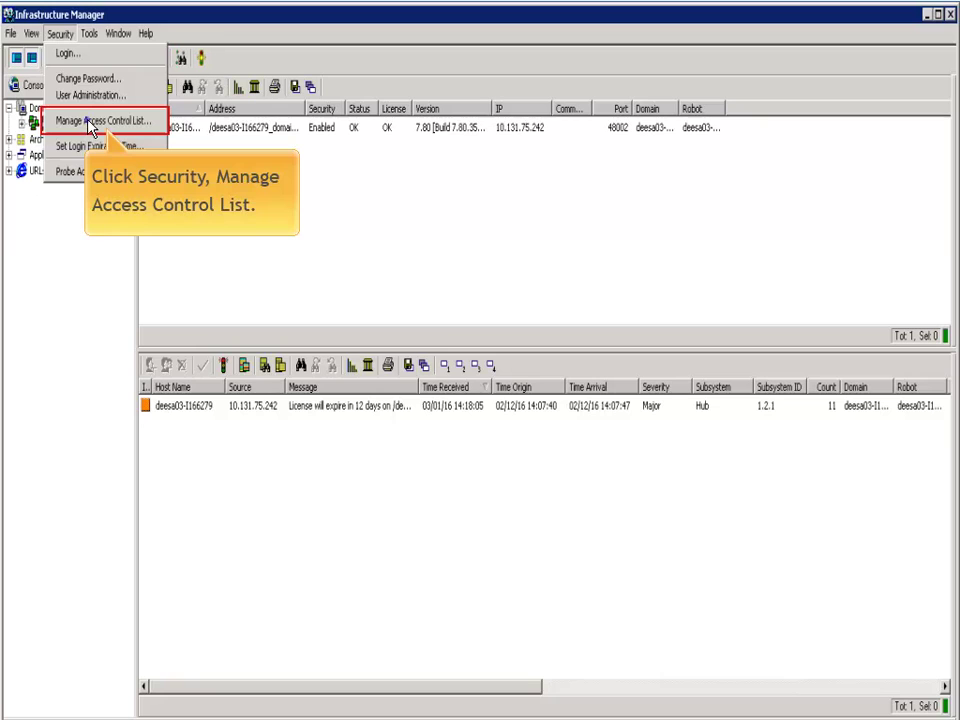
- List the Administrator's access permissions sorted by name and locate both Edit Maintenance Mode permissions
left_click(90, 124)
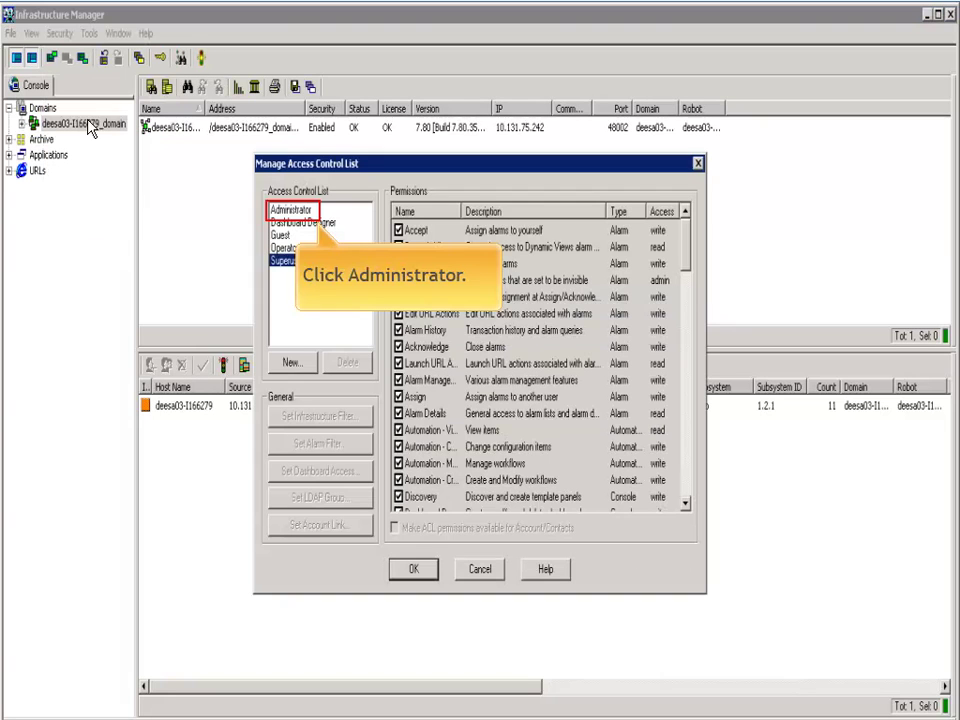
left_click(300, 210)
left_click_drag(430, 210, 520, 211)
scroll(465, 402, "down", 3)
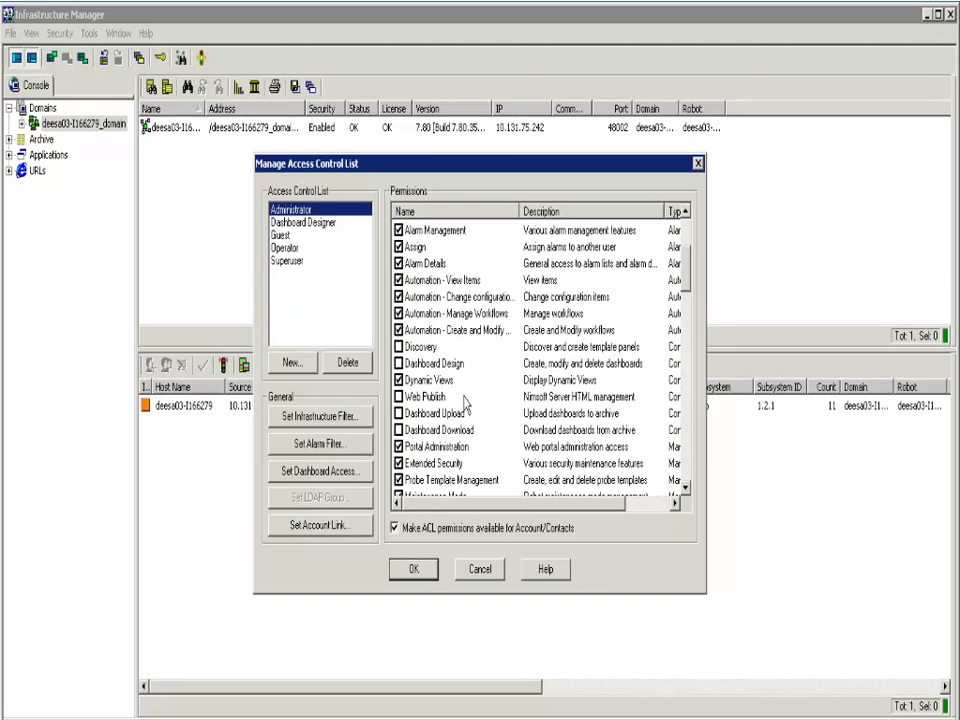
scroll(465, 402, "down", 1)
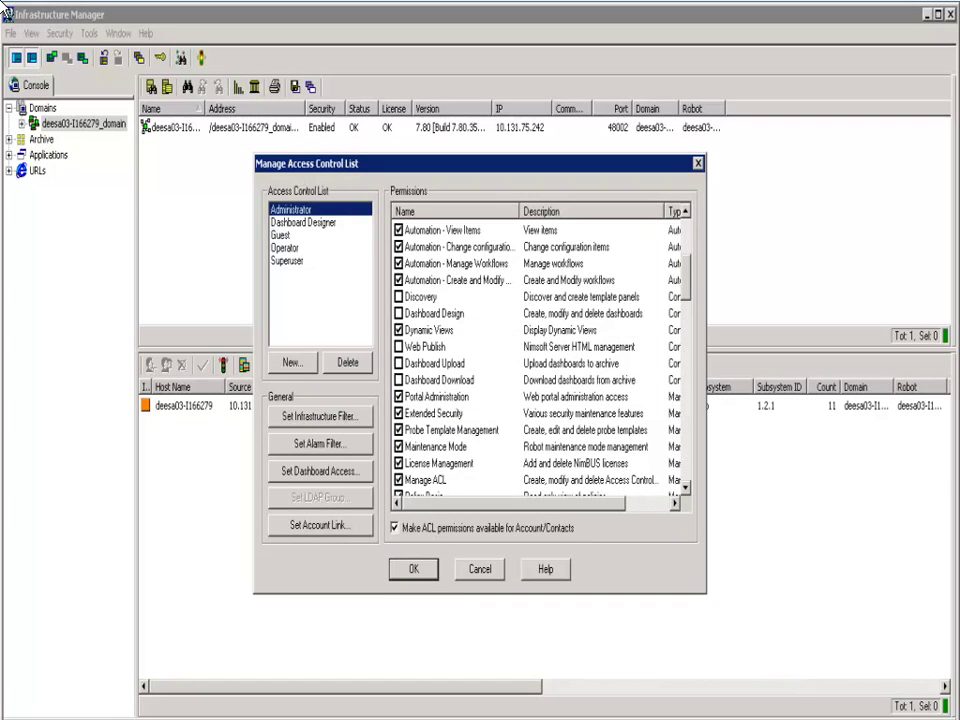
left_click(455, 215)
scroll(460, 332, "down", 2)
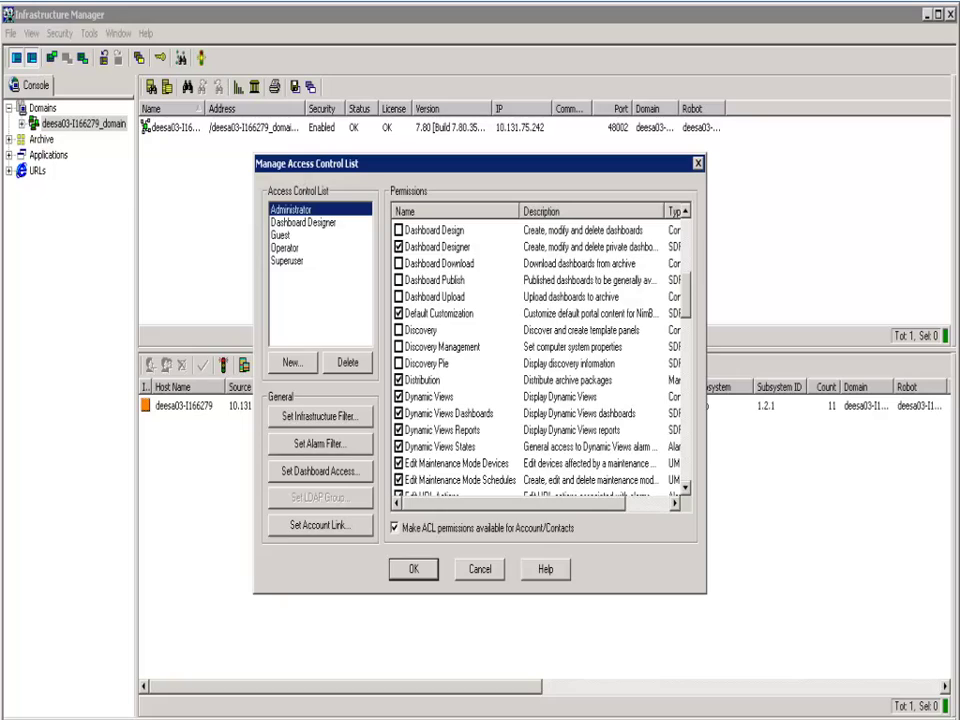
left_click(456, 463)
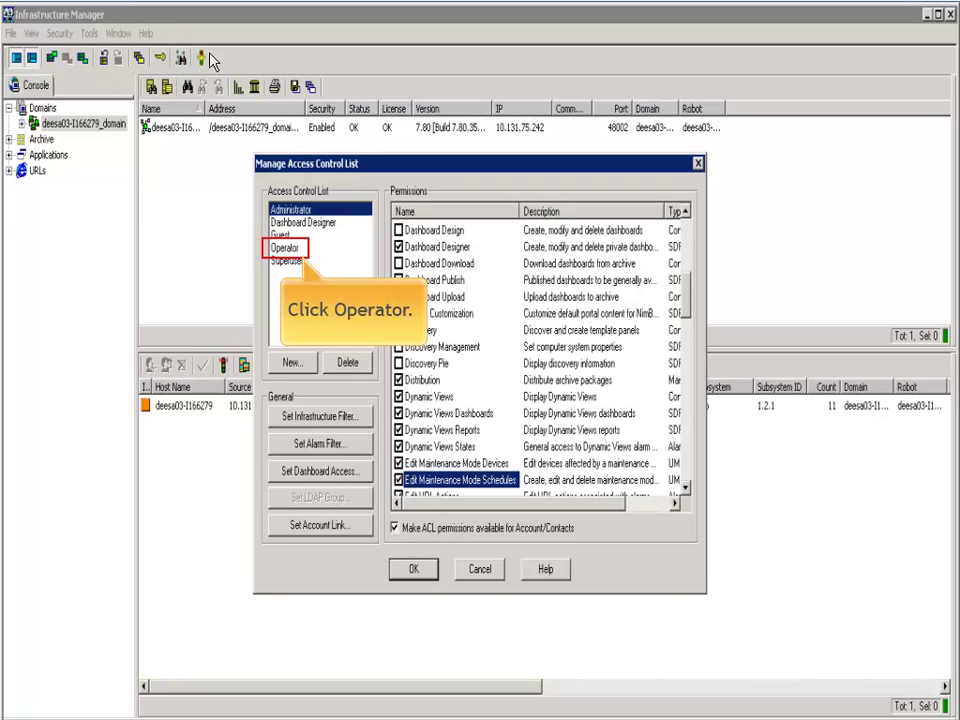
- Give the Operator role Edit Maintenance Mode Devices and Edit Maintenance Mode Schedules permissions
left_click(285, 248)
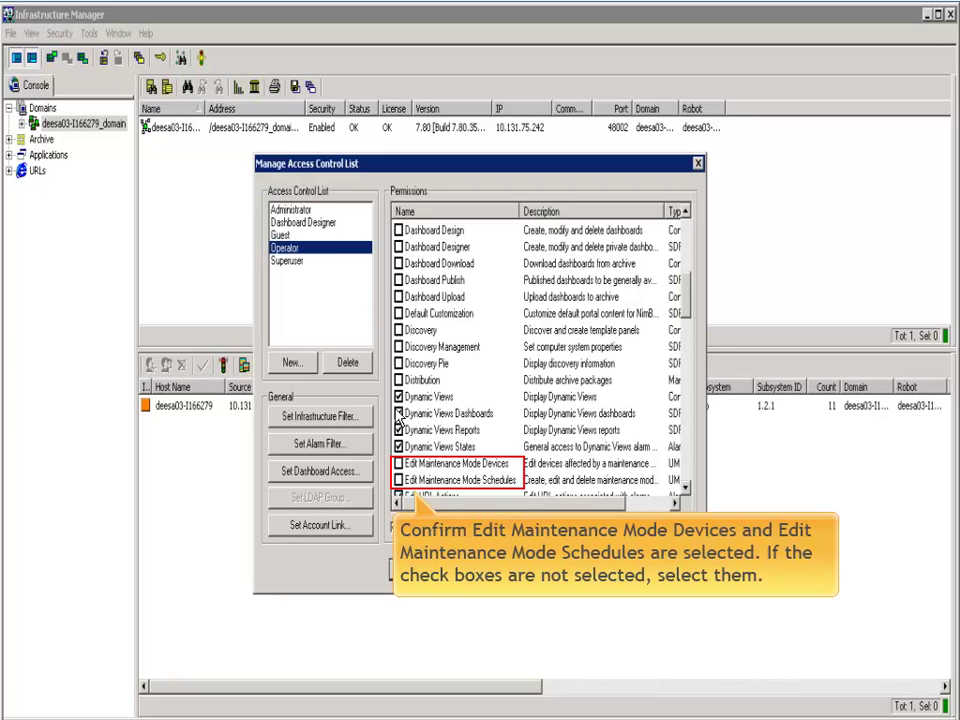
left_click(398, 464)
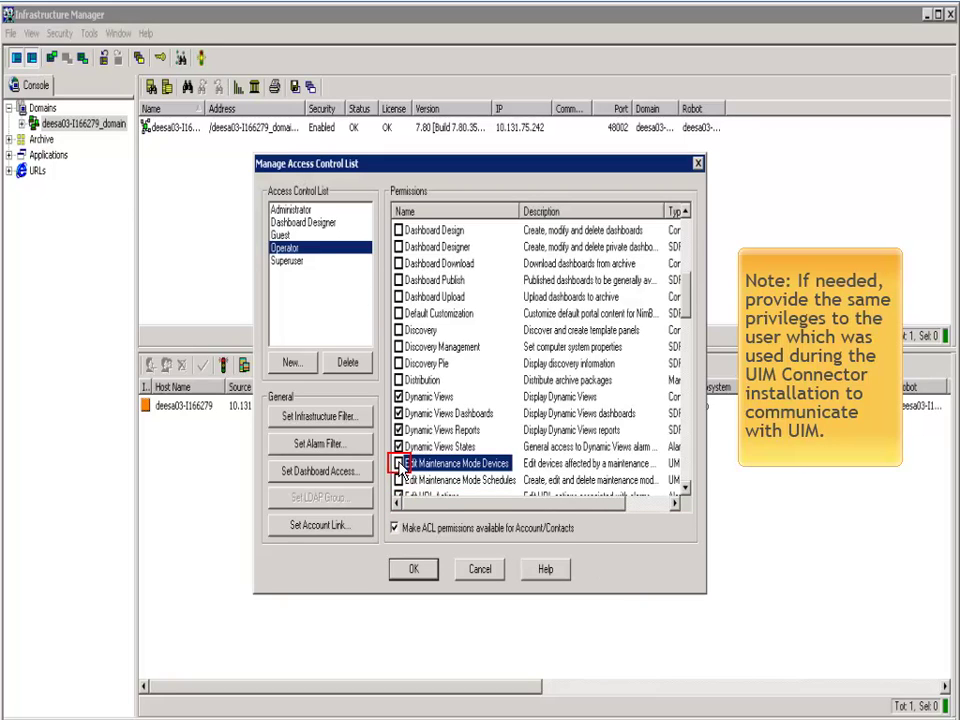
left_click(398, 464)
key("Down")
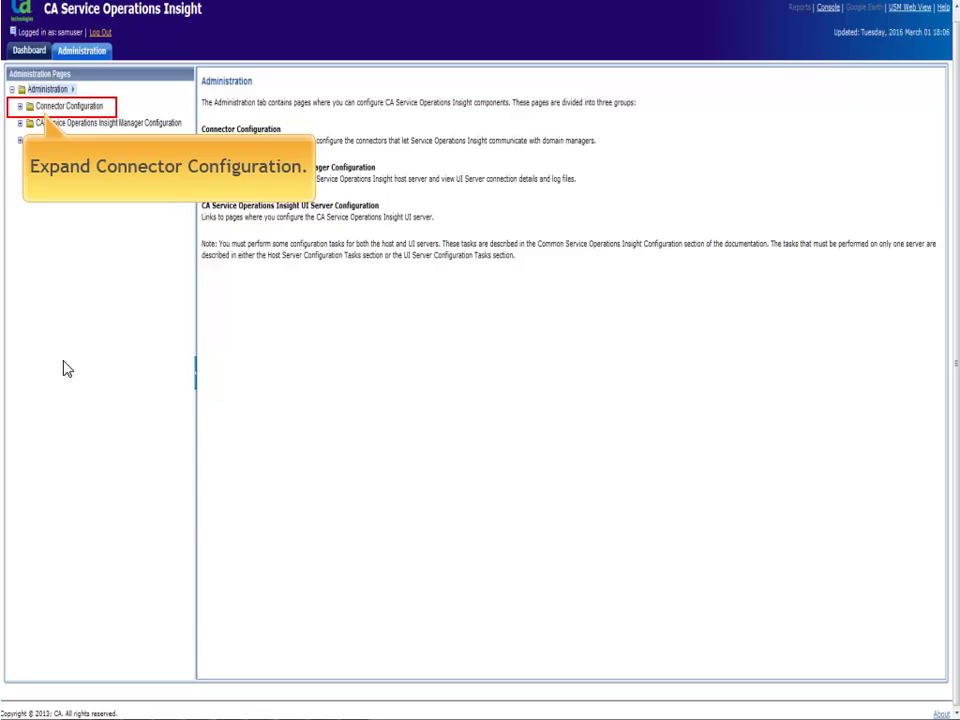
- Open the CA:00050 UIM connector's configuration under Connector Configuration > CatalystConnector
left_click(19, 106)
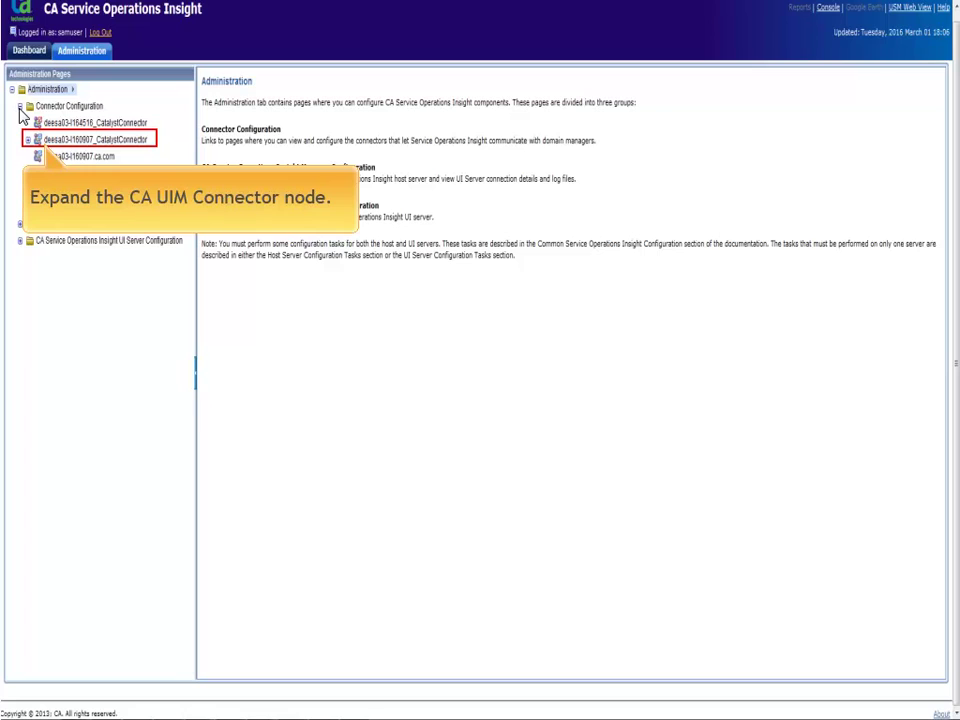
left_click(27, 139)
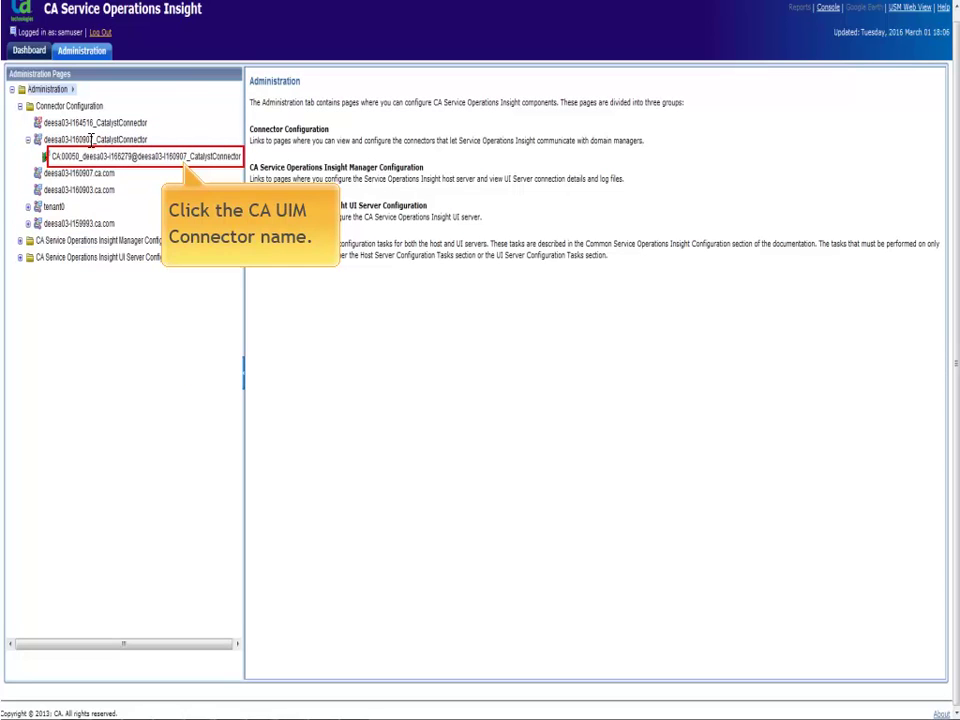
left_click(120, 157)
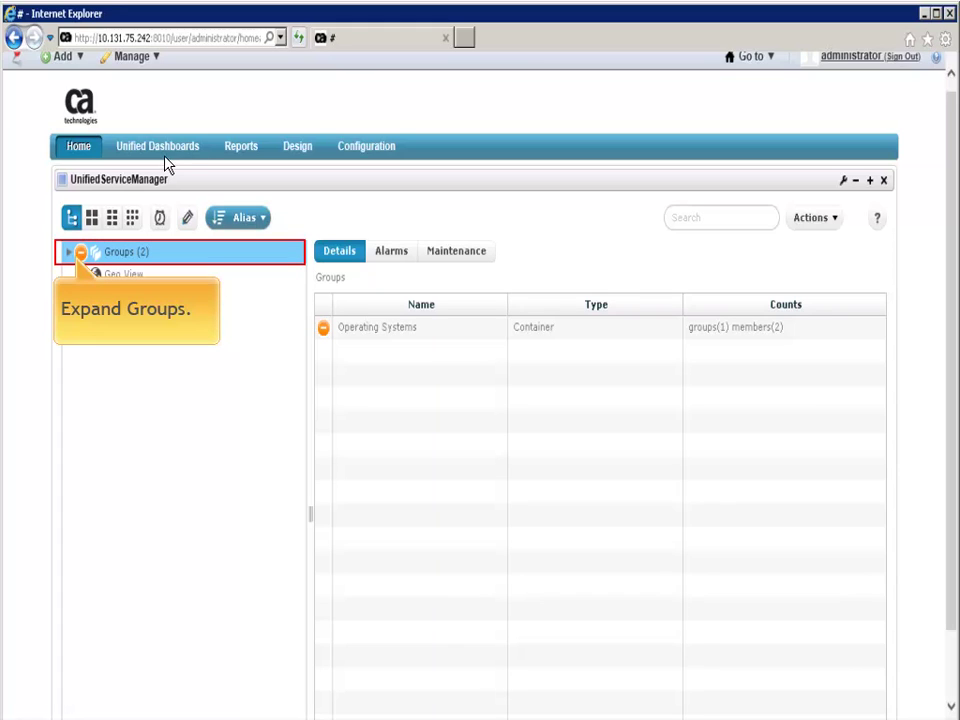
- Expand the Operating Systems group's 'New Schedule from UIM connector' maintenance entry, showing no systems
left_click(70, 253)
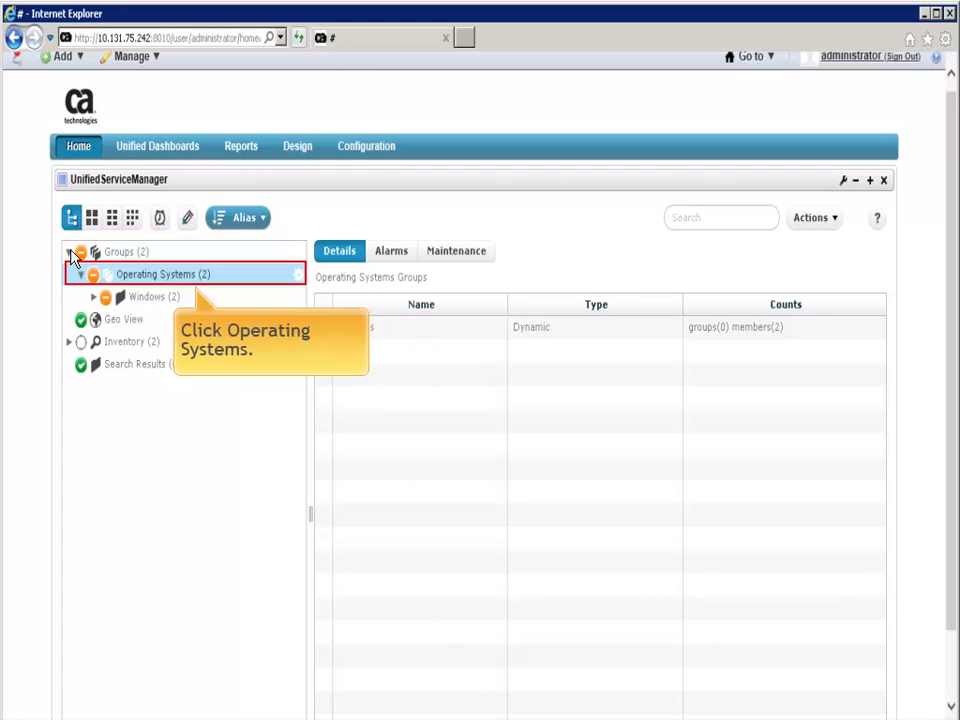
left_click(184, 280)
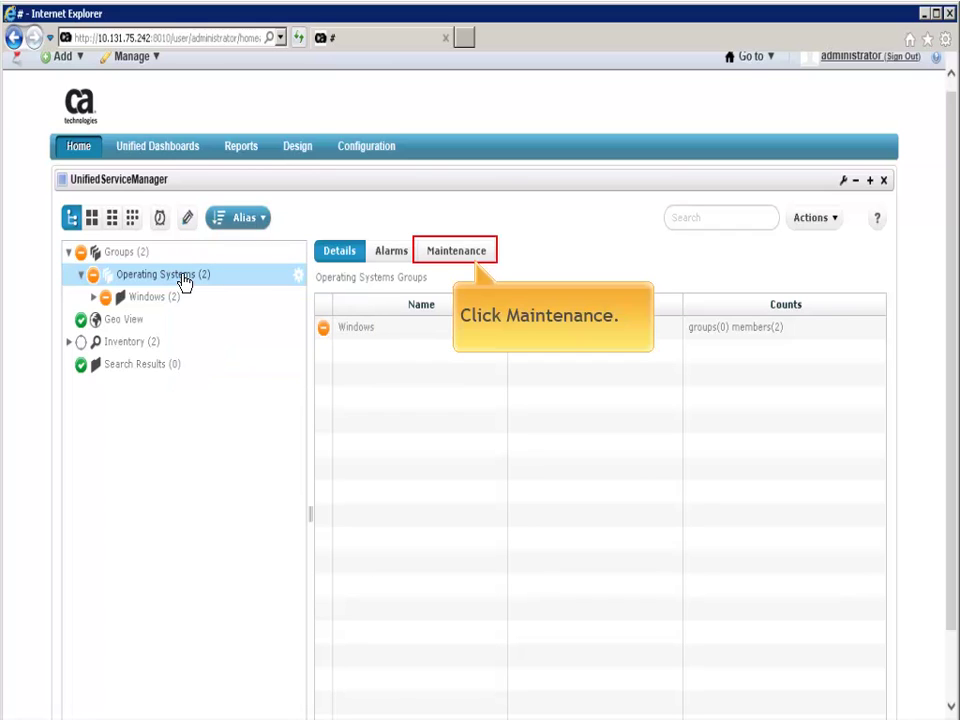
left_click(457, 255)
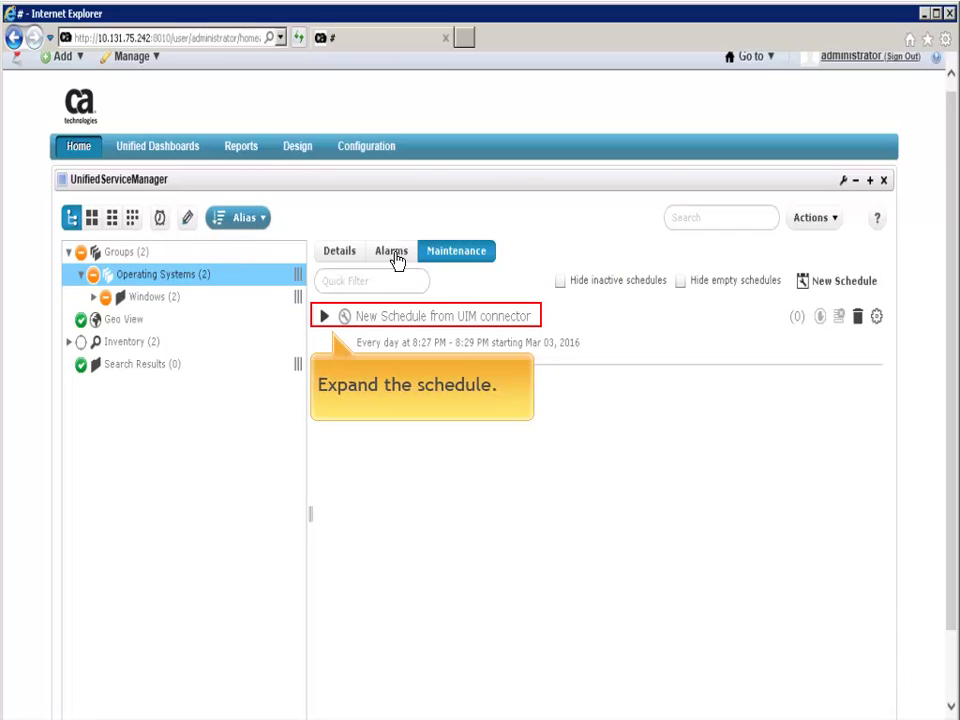
left_click(323, 316)
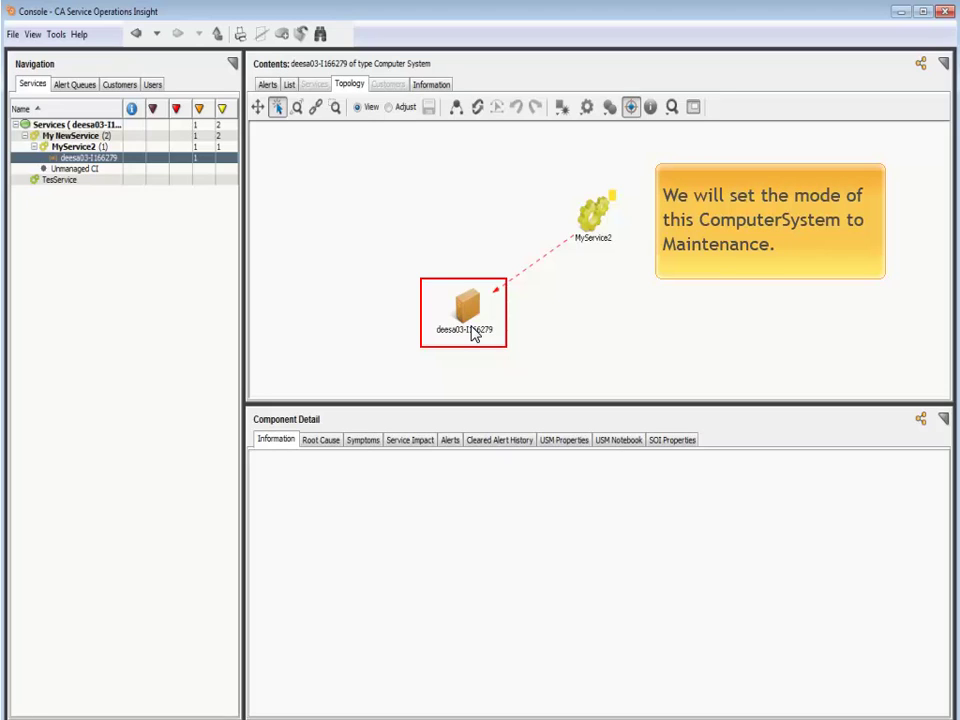
- Set the deesa03-I166279 ComputerSystem to Maintenance from its Topology context menu
left_click(474, 335)
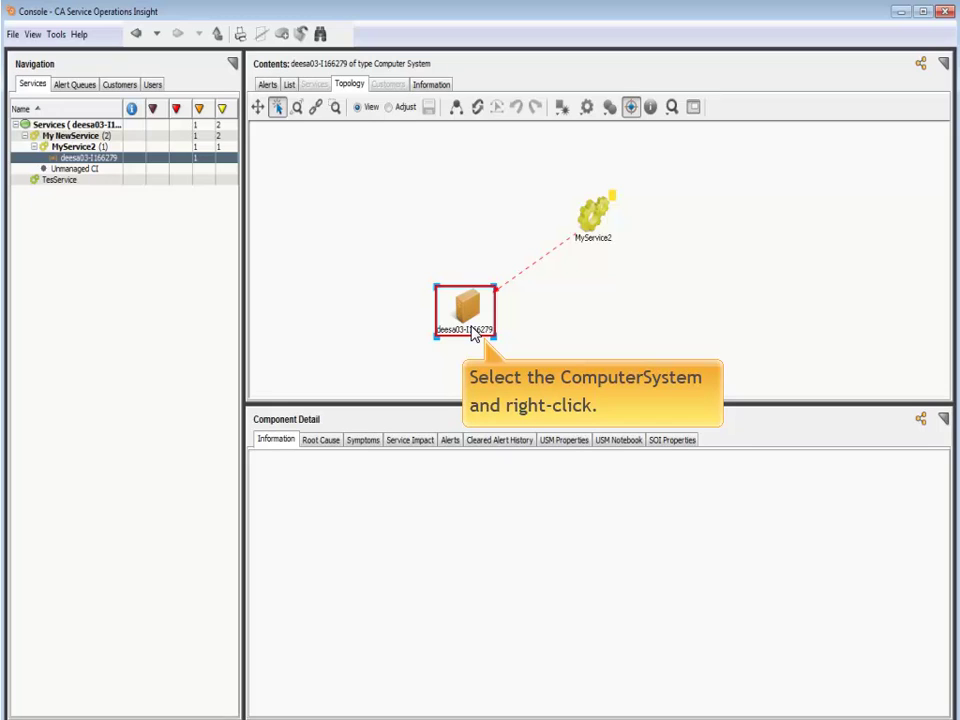
right_click(474, 335)
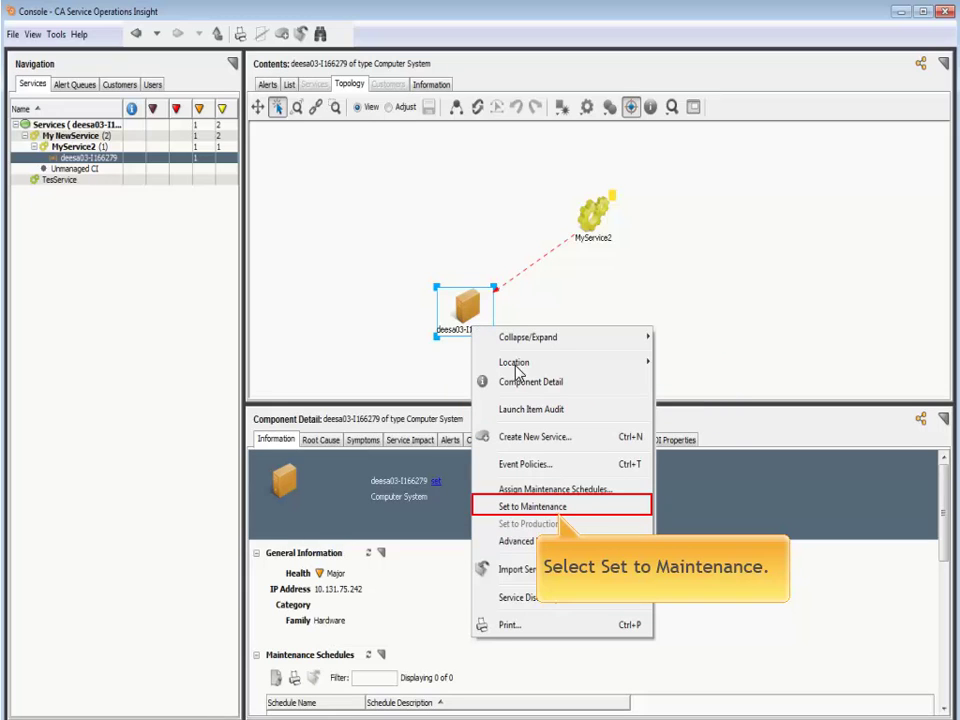
left_click(531, 507)
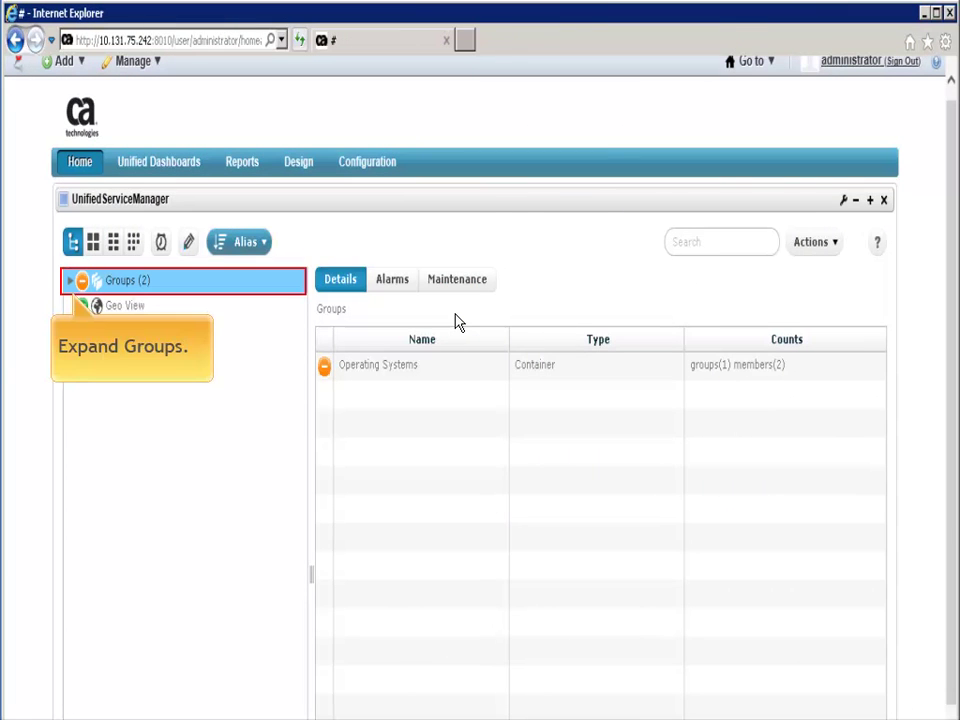
- Check the Operating Systems maintenance schedule now lists deesa03-I166279 with IP 10.131.75.242
left_click(72, 281)
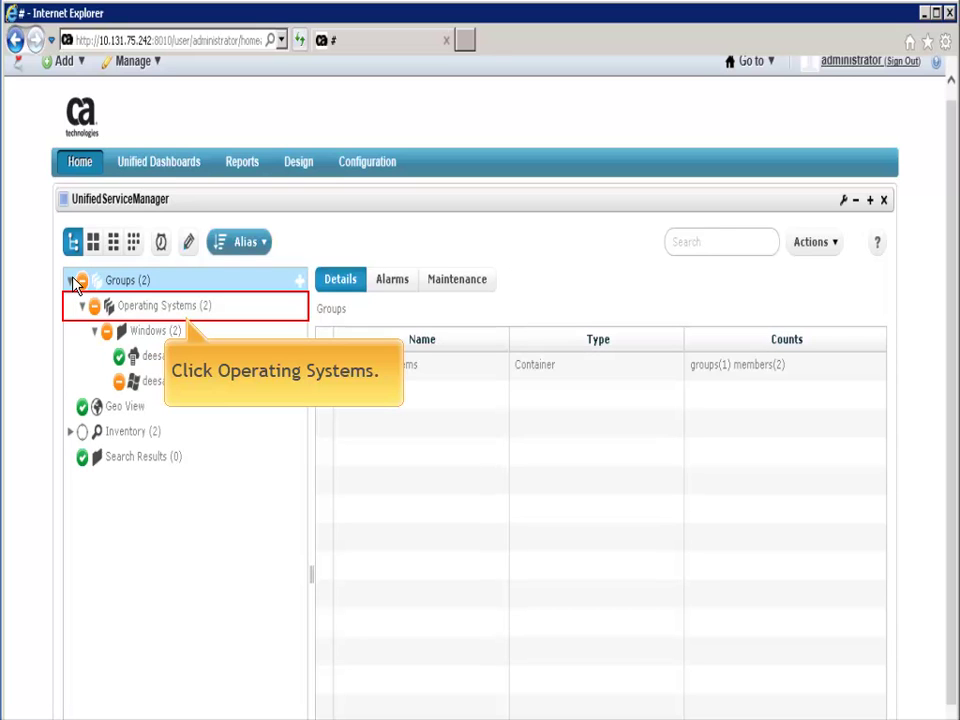
left_click(172, 309)
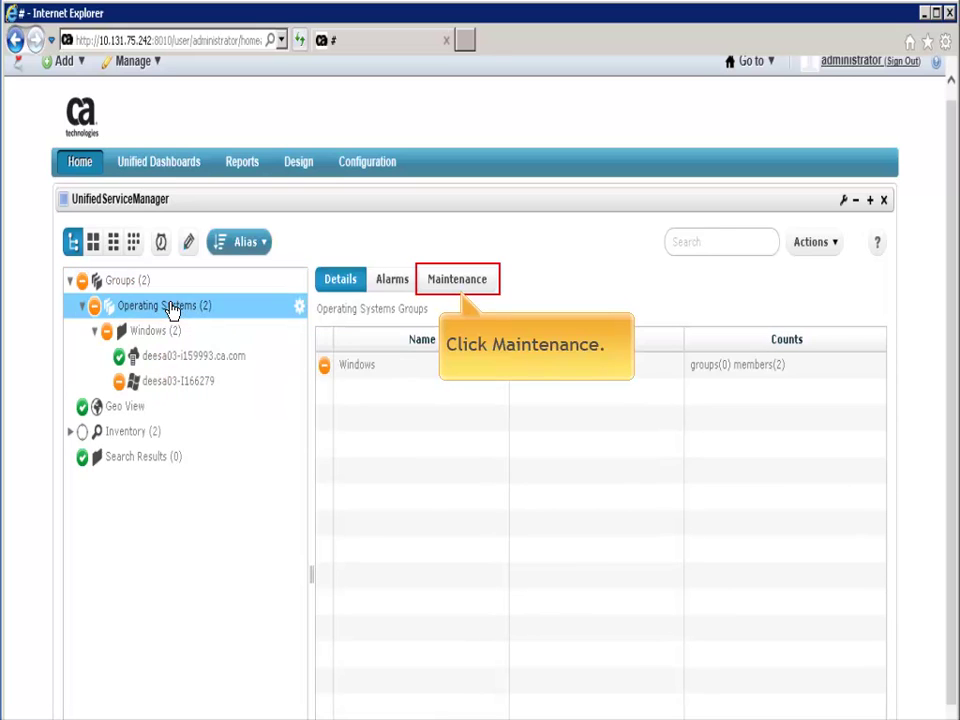
left_click(464, 284)
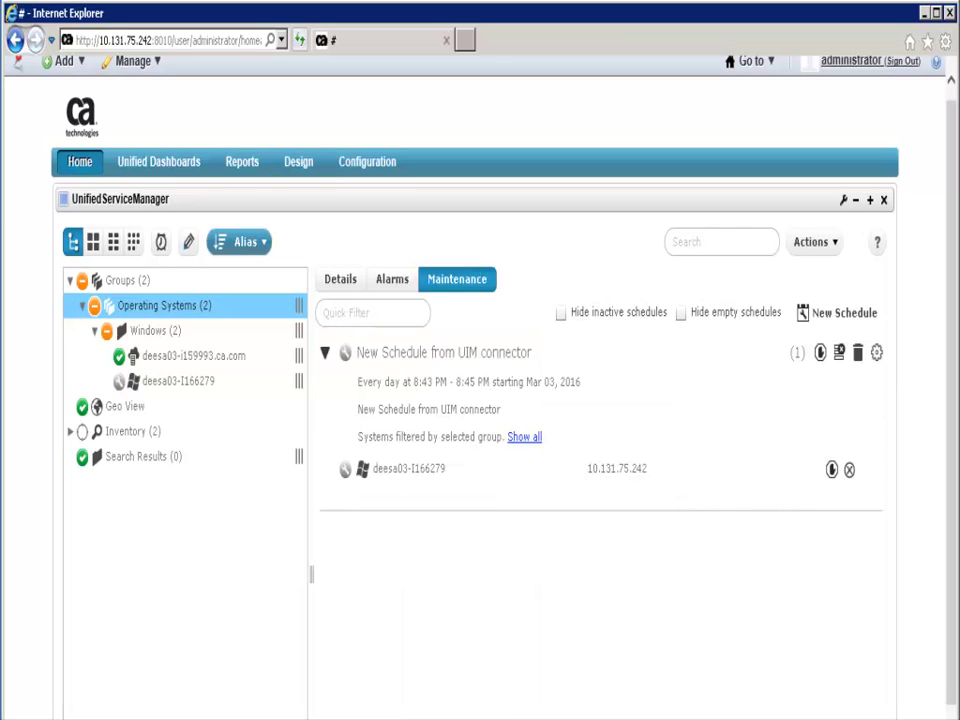